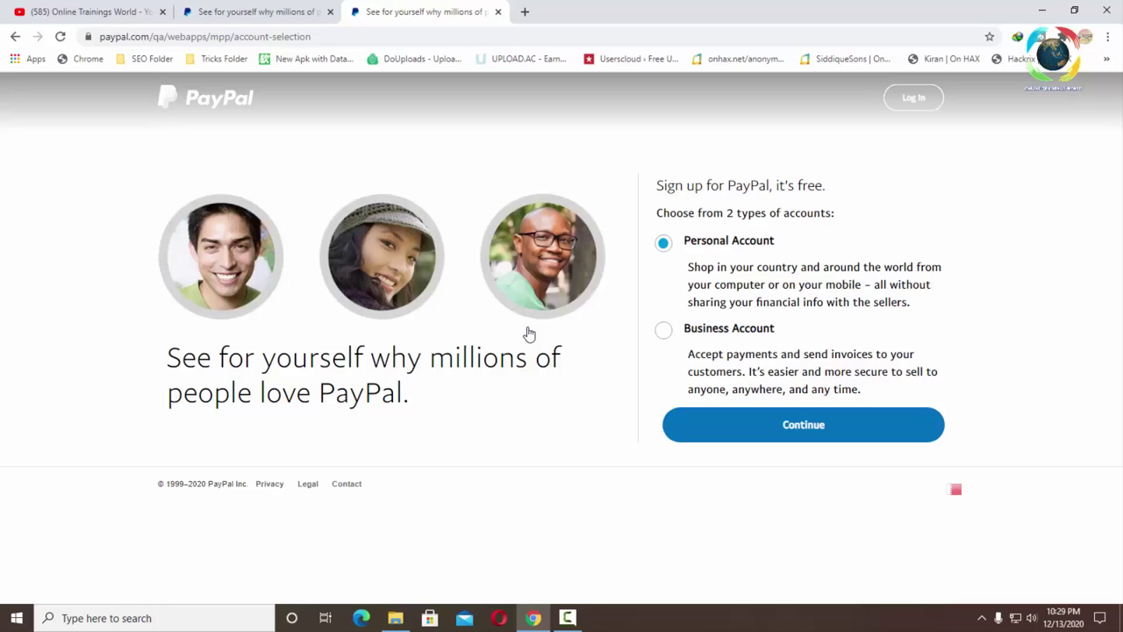
- Return to the account-type choice, select Business Account, and continue to the business sign-up page
left_click(772, 419)
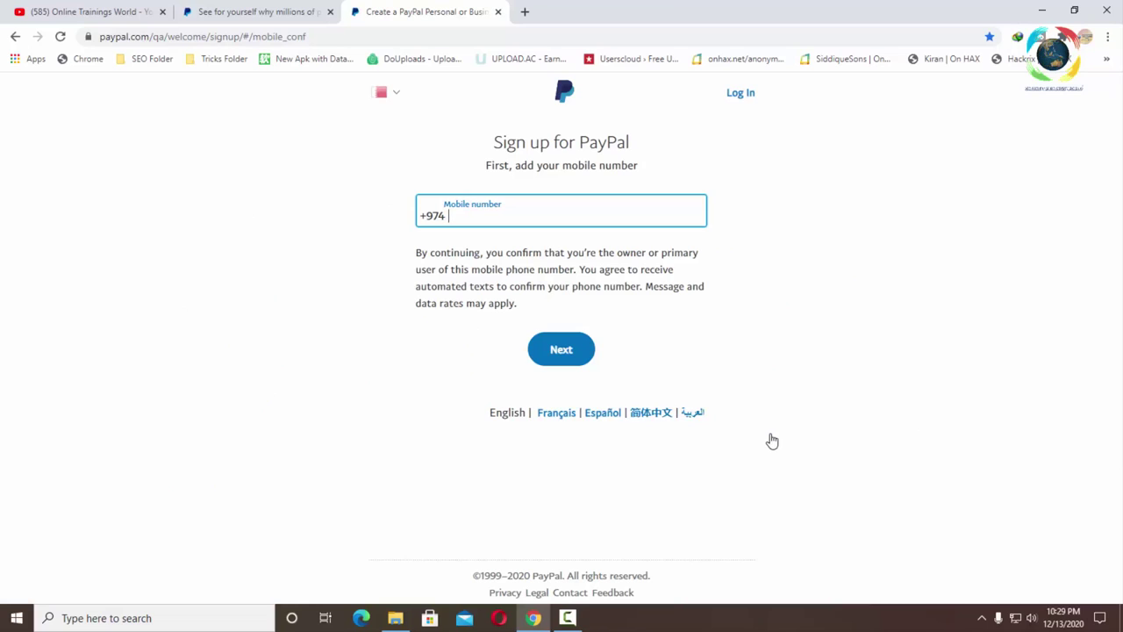
left_click(14, 36)
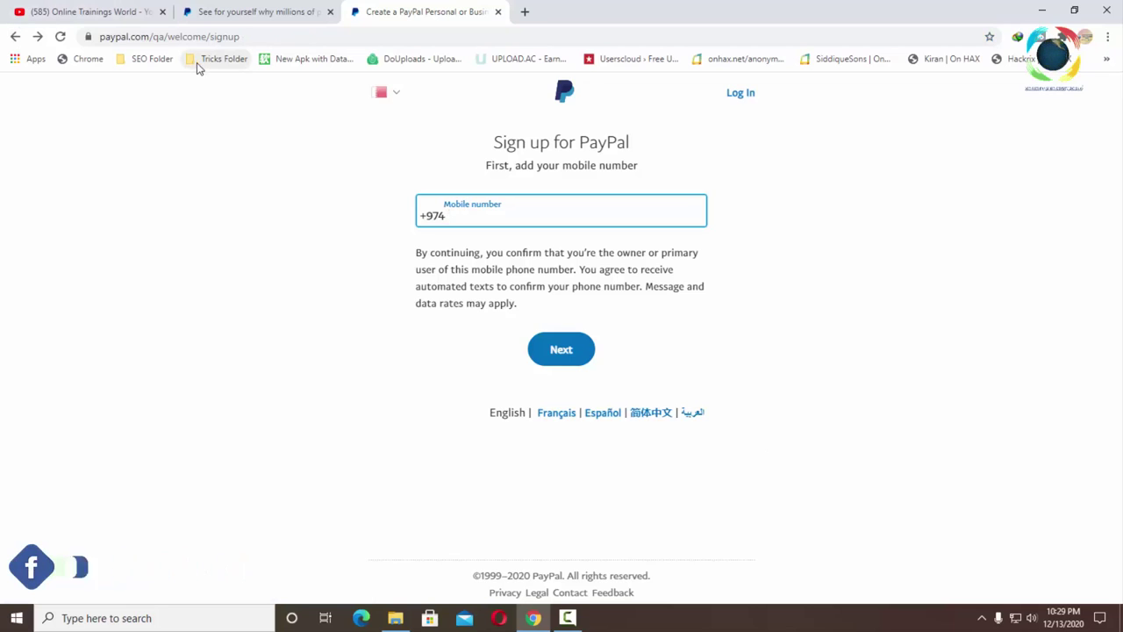
left_click(15, 37)
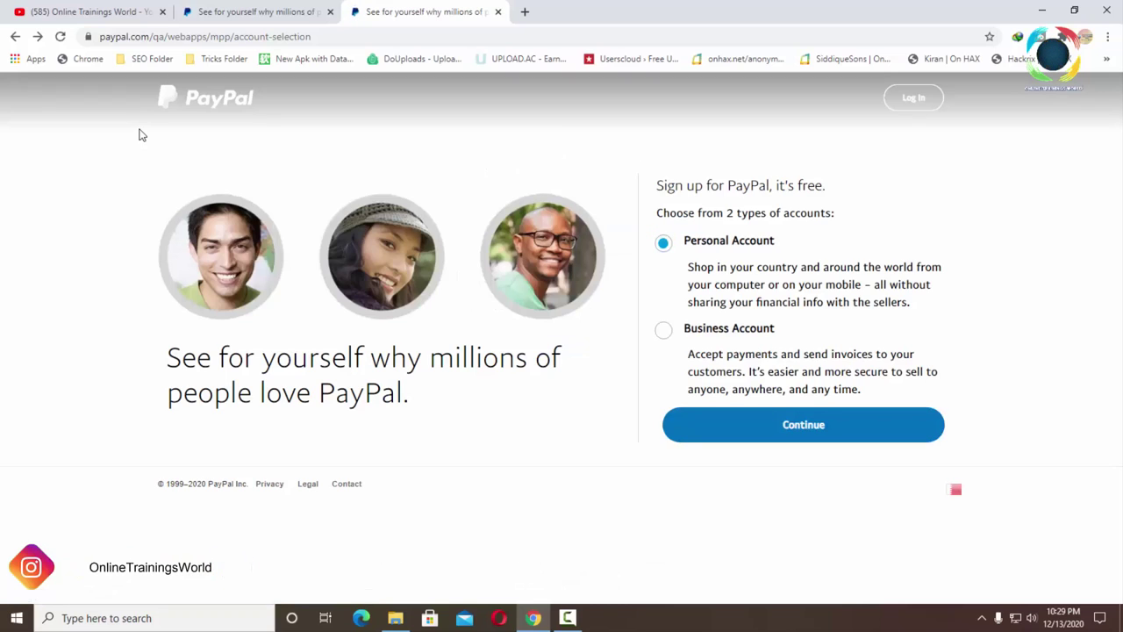
left_click(663, 333)
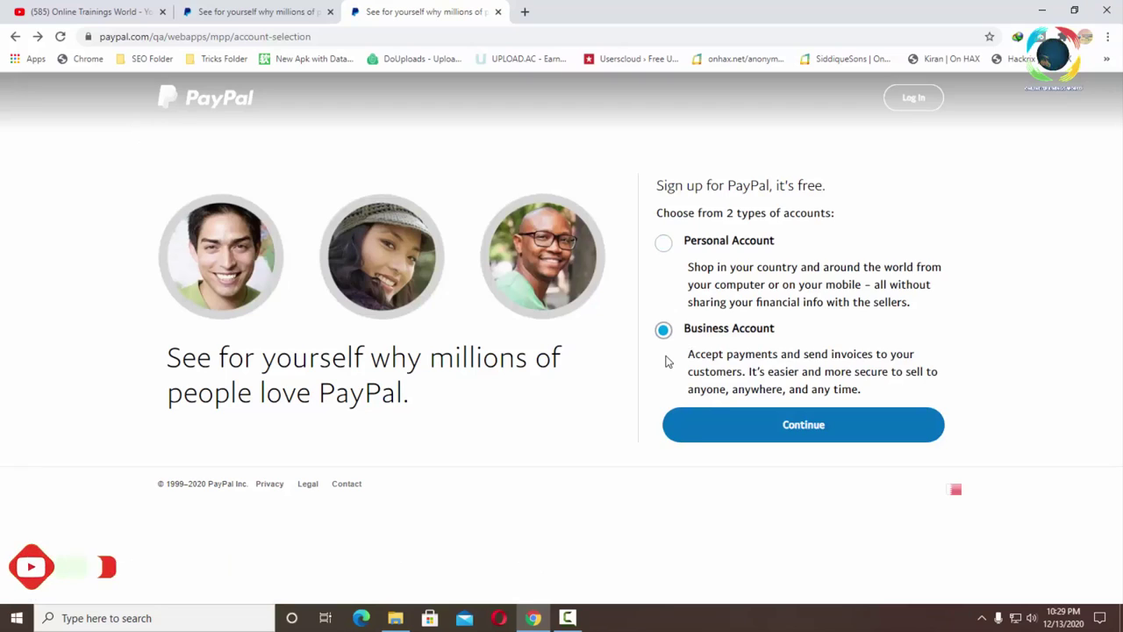
left_click(803, 435)
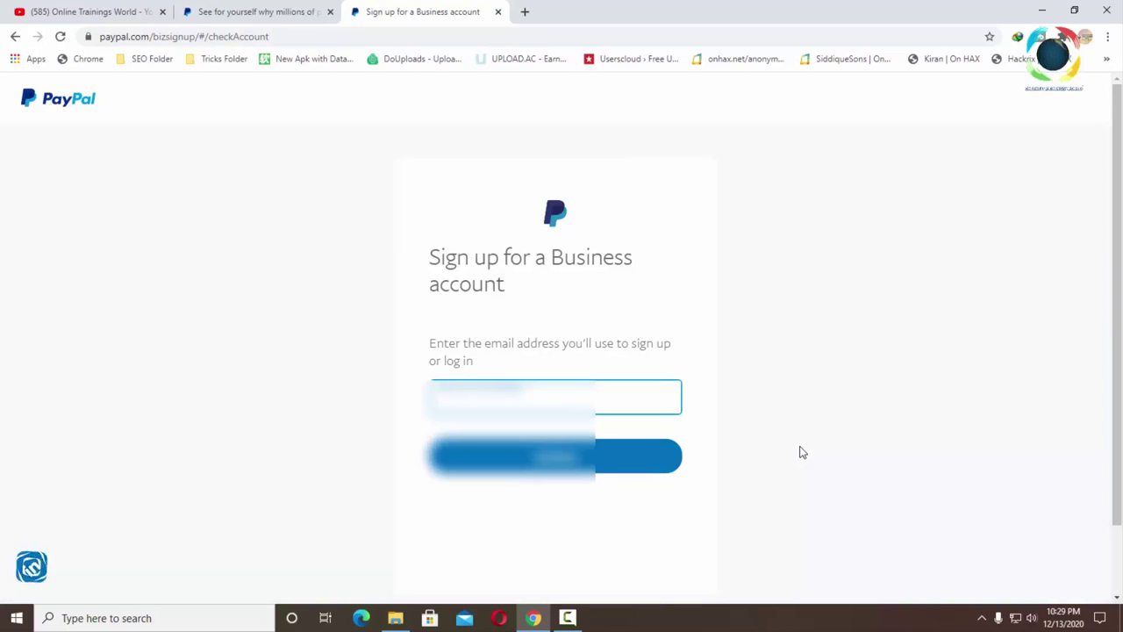
- Fill the business sign-up email with the saved autofill address and submit it
key("Down")
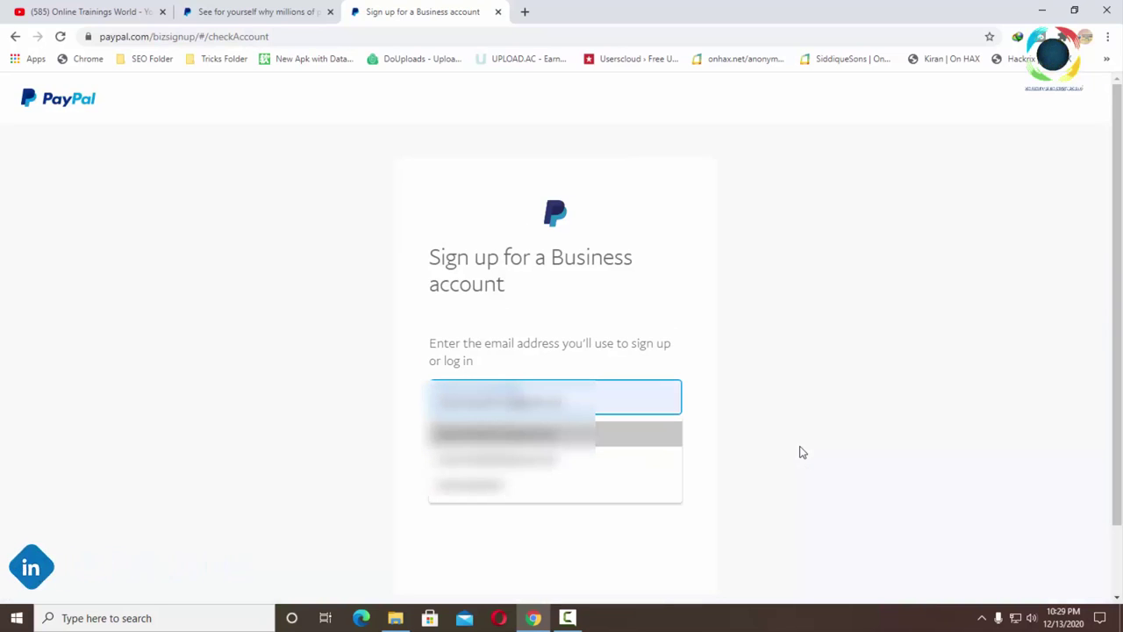
left_click(801, 452)
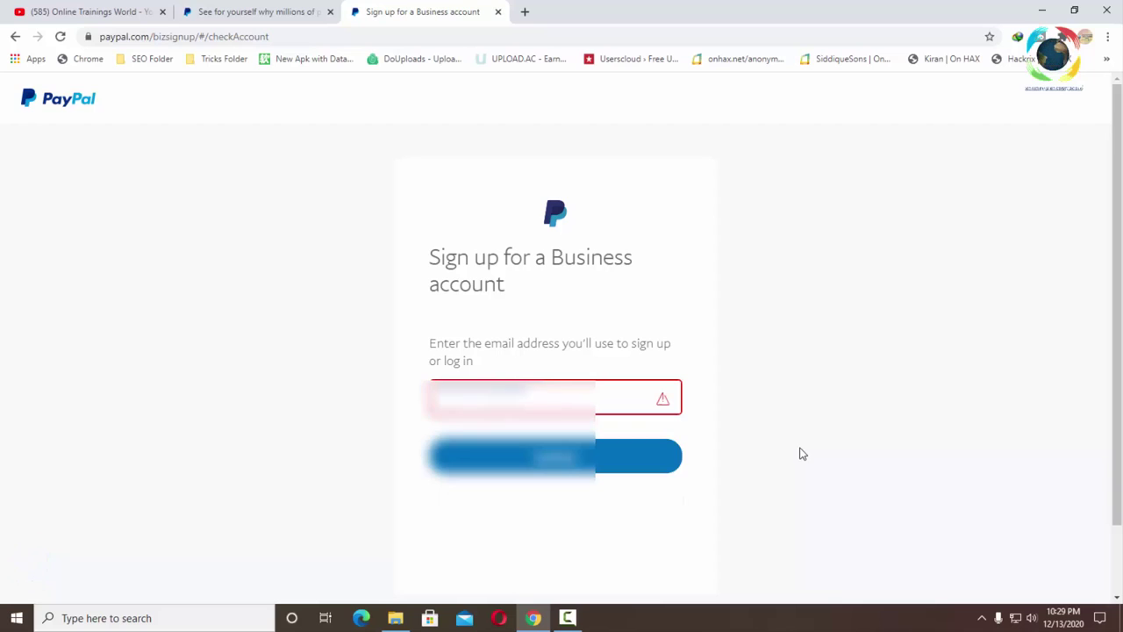
left_click(537, 399)
left_click(496, 433)
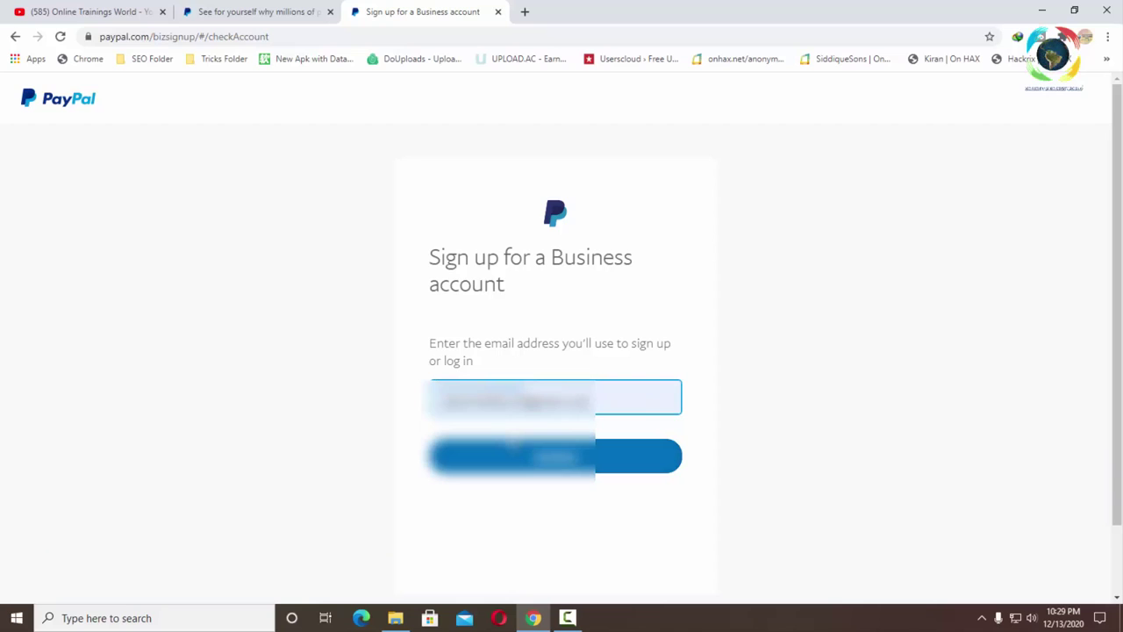
left_click(512, 458)
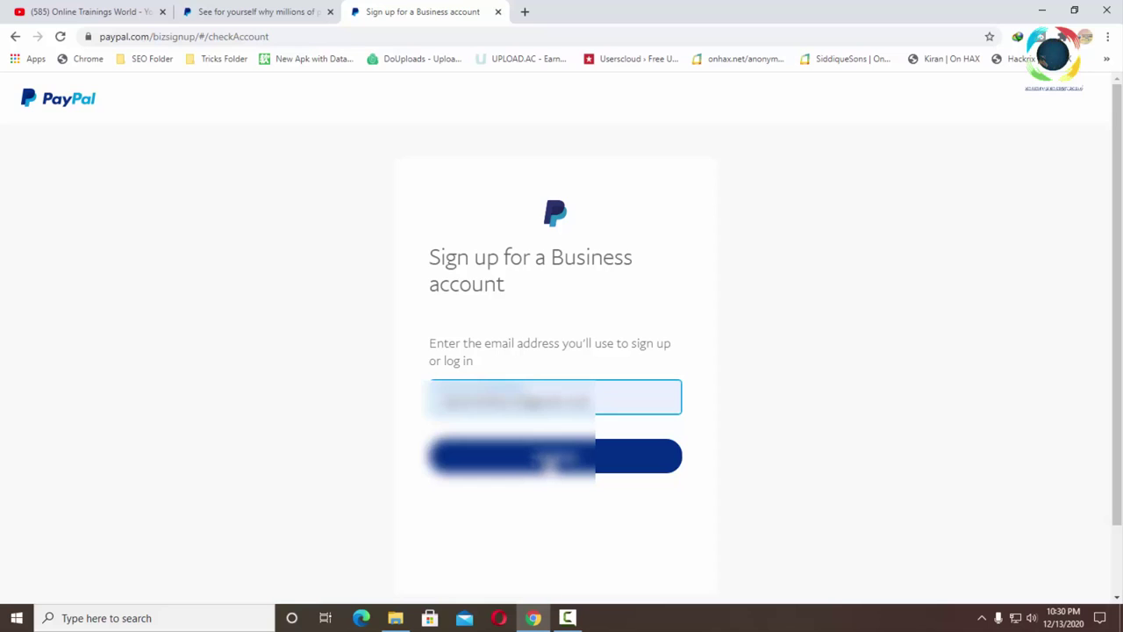
left_click(563, 461)
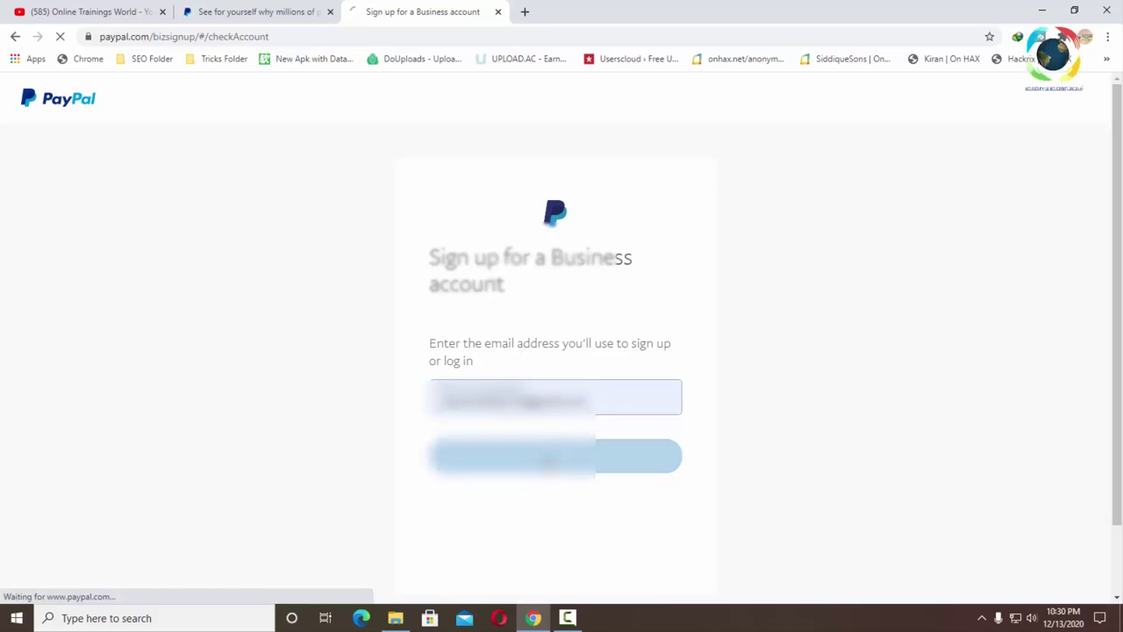
- Go back, refill the saved email address, and resubmit it to reach the PayPal login page
left_click(501, 286)
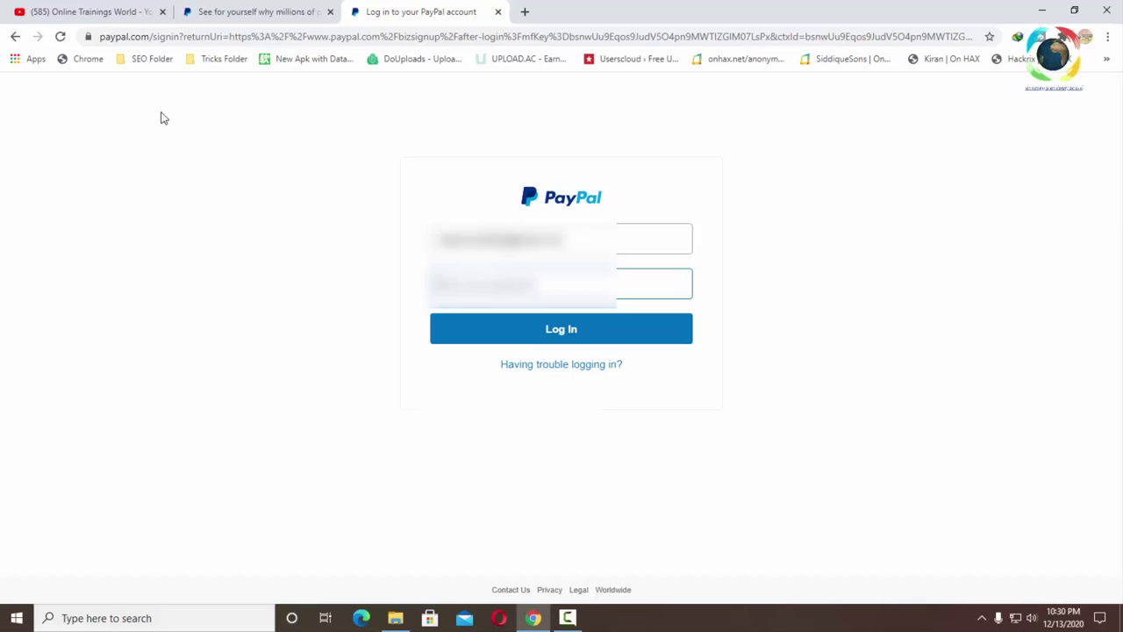
left_click(16, 37)
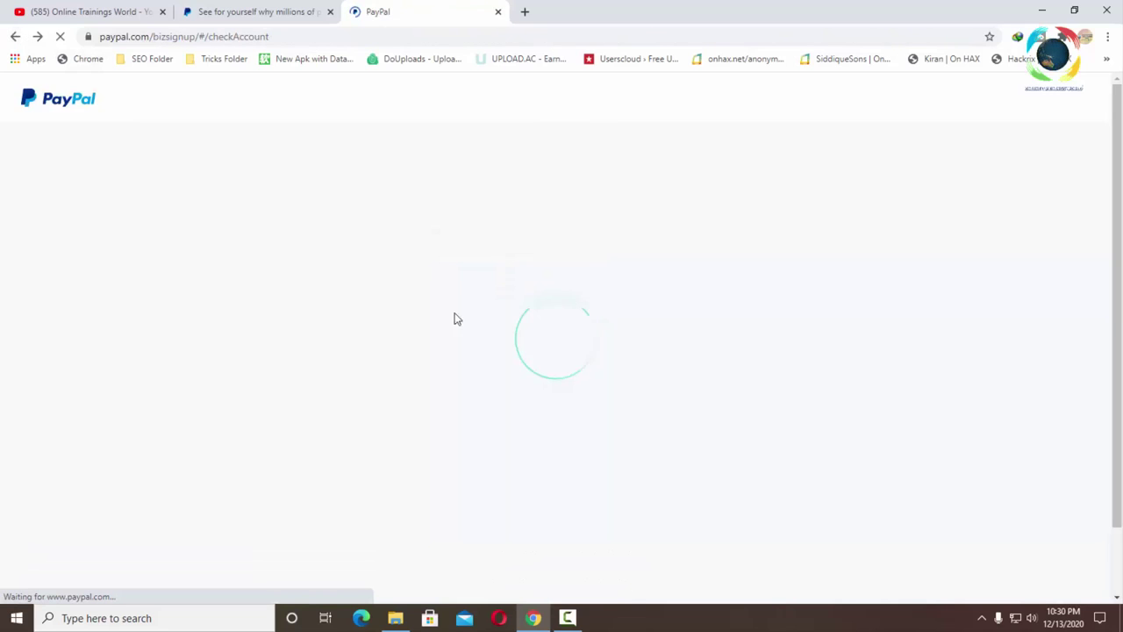
left_click(526, 397)
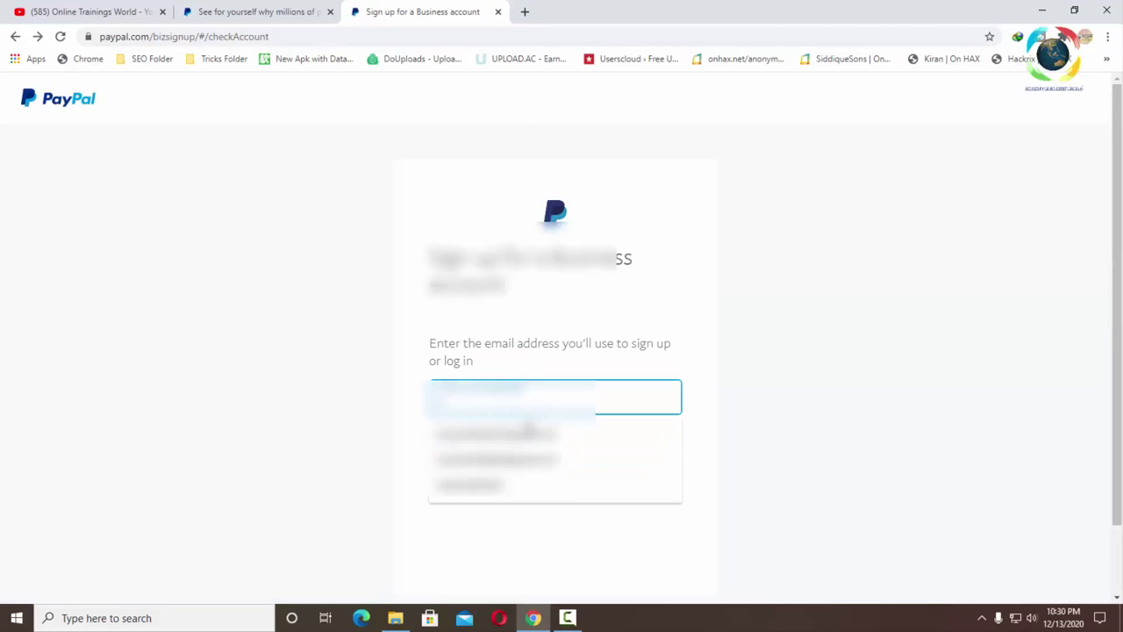
left_click(526, 433)
left_click(555, 456)
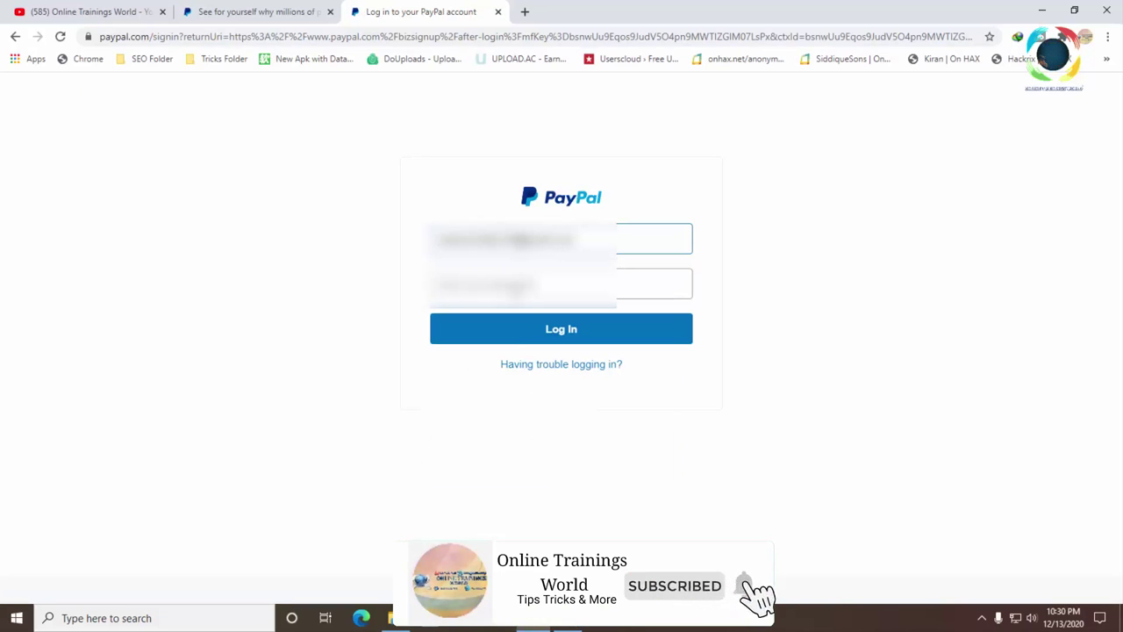
key("Tab")
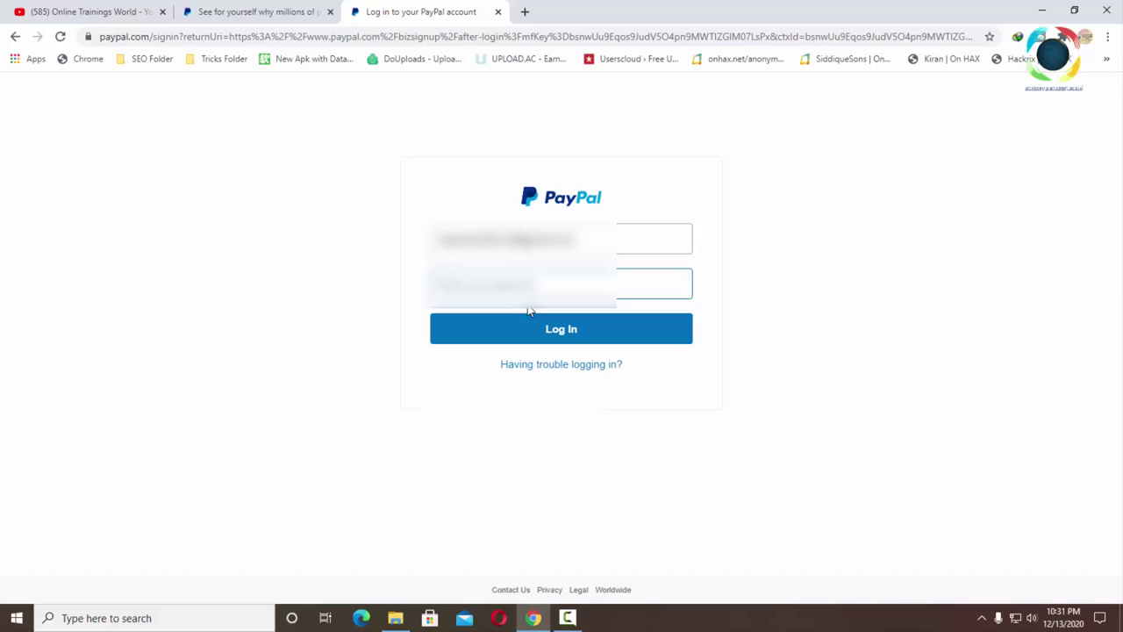
- Enter the account password, check it with Show then Hide, and submit the login
key("ctrl+v")
type("**")
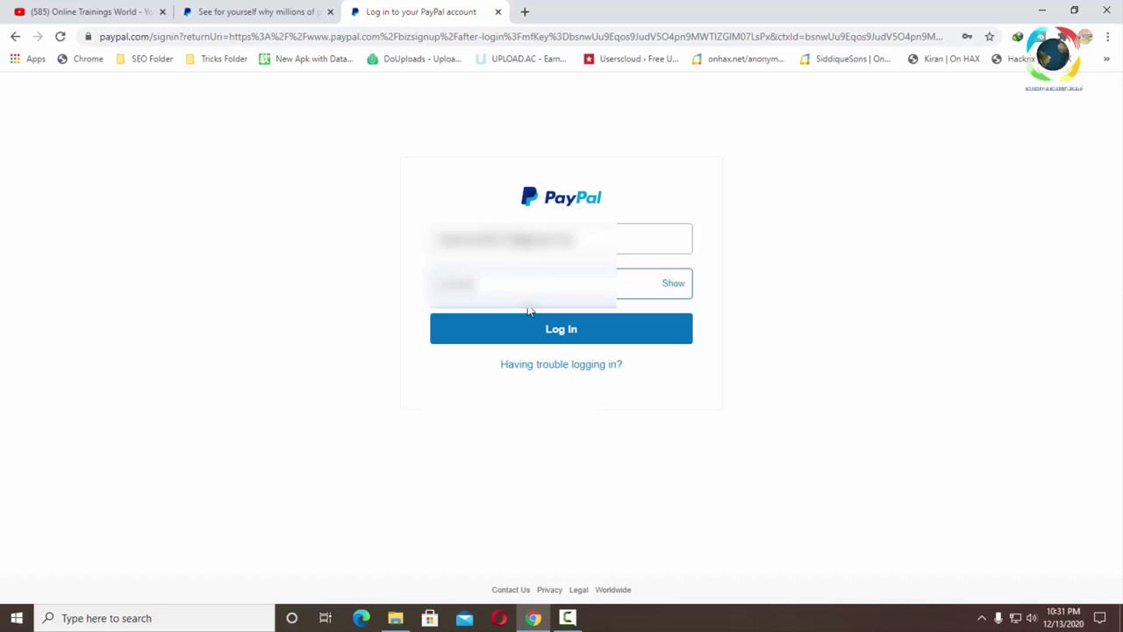
type("*")
left_click(673, 284)
left_click(672, 285)
left_click(562, 328)
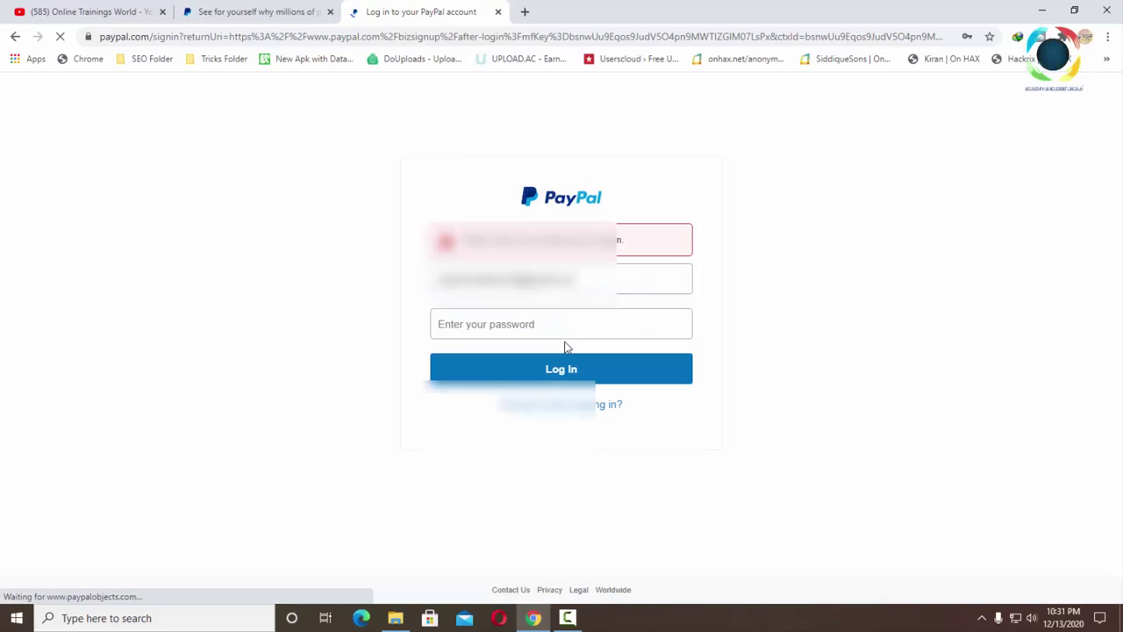
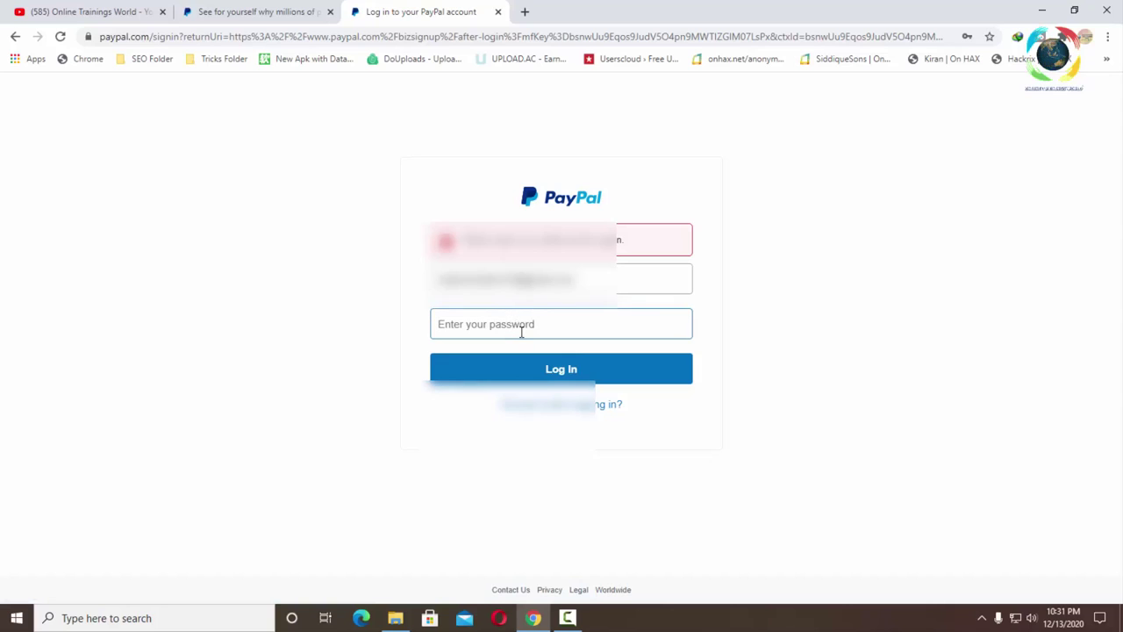
- Log in to PayPal with the account password
type("************")
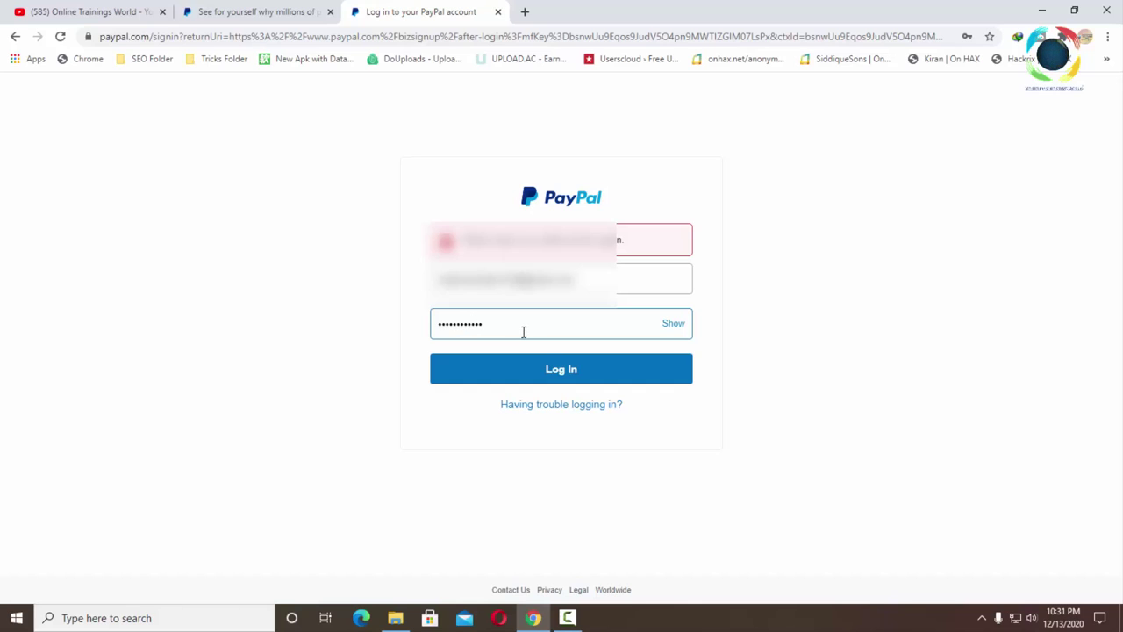
left_click(562, 374)
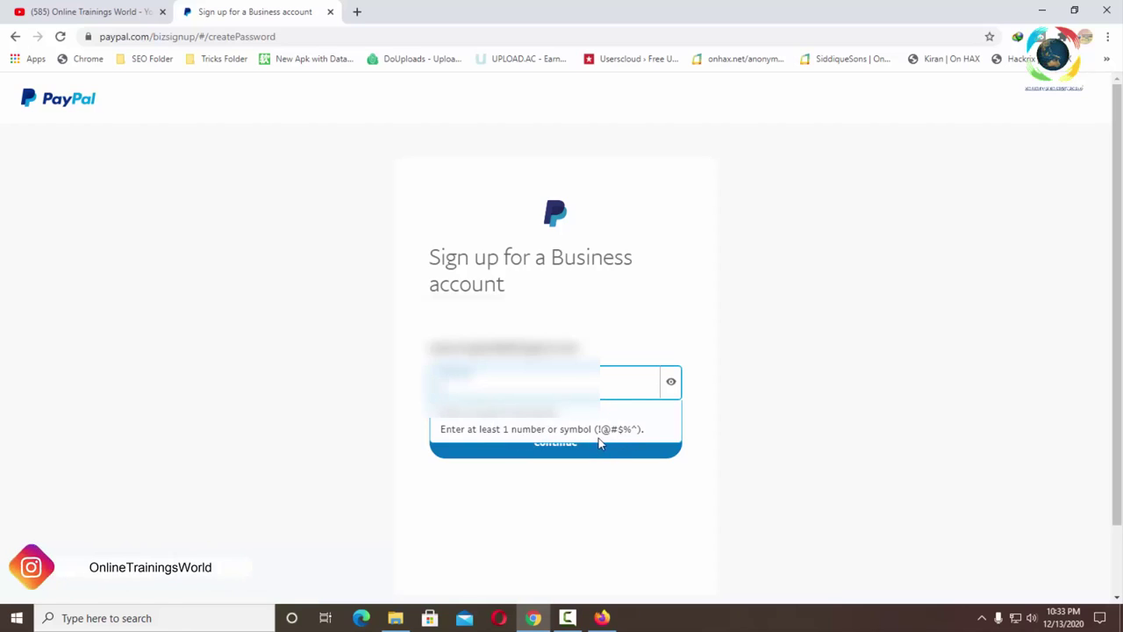
- Create the Business account password, reveal it to verify it, and continue
key("BackSpace")
key("BackSpace")
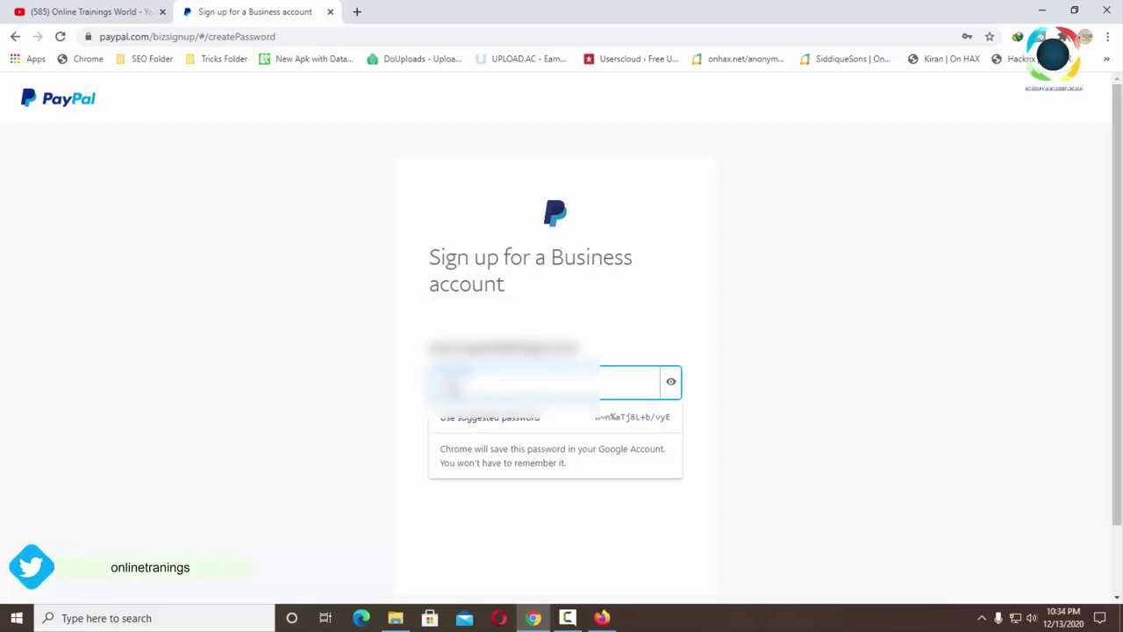
type("****")
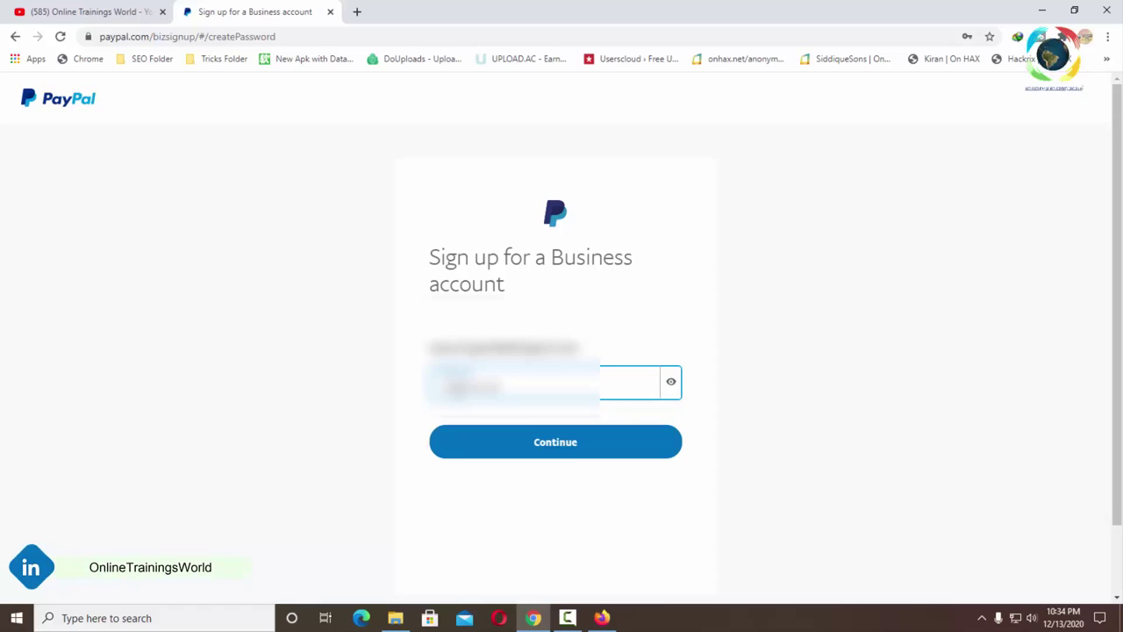
left_click(670, 384)
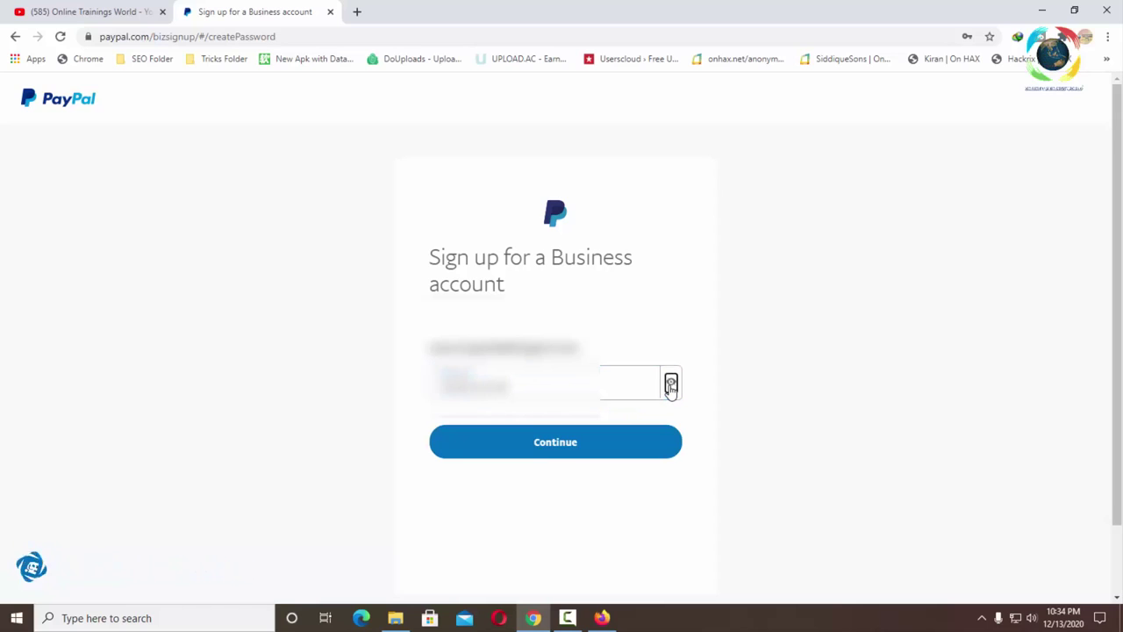
left_click(550, 450)
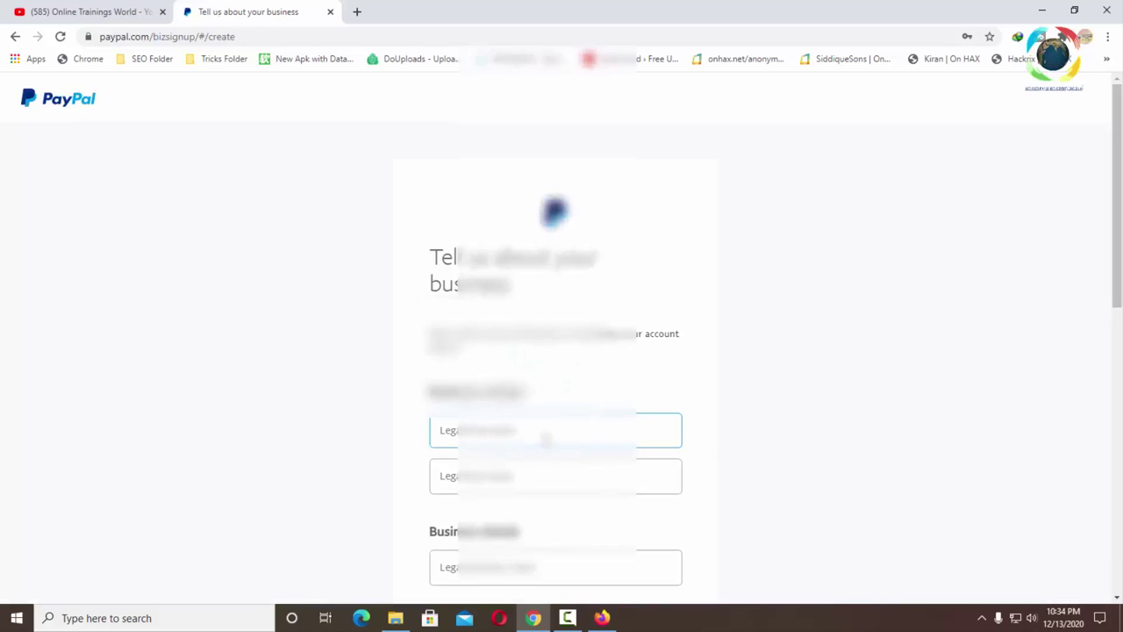
- Enter the owner's legal first and last names
scroll(545, 441, "down", 3)
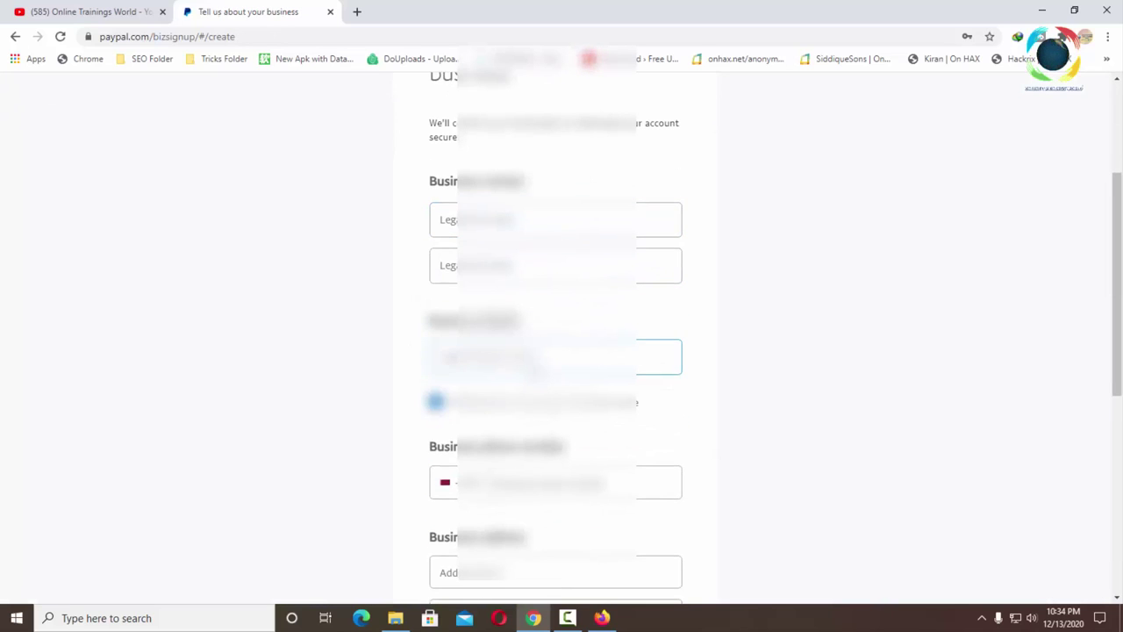
scroll(546, 368, "up", 1)
left_click(502, 289)
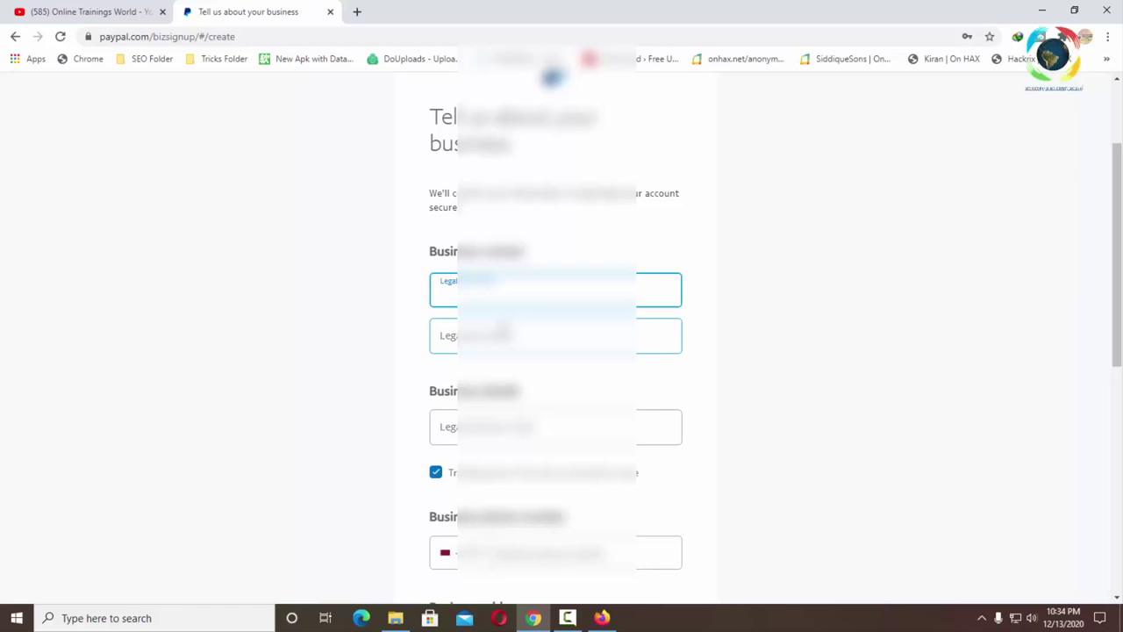
left_click(554, 336)
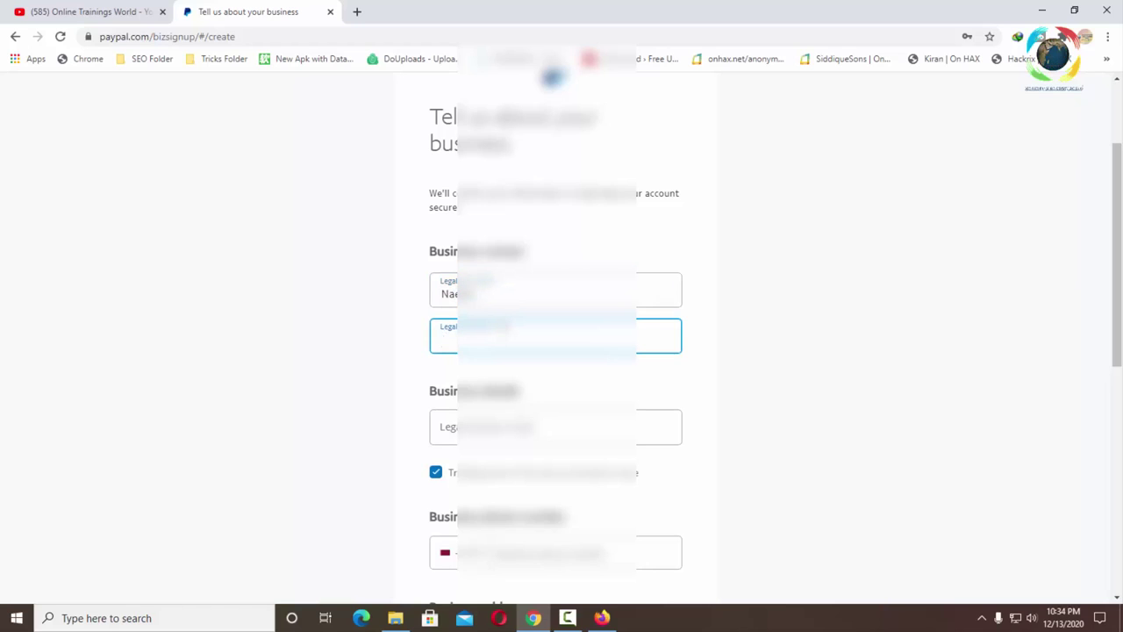
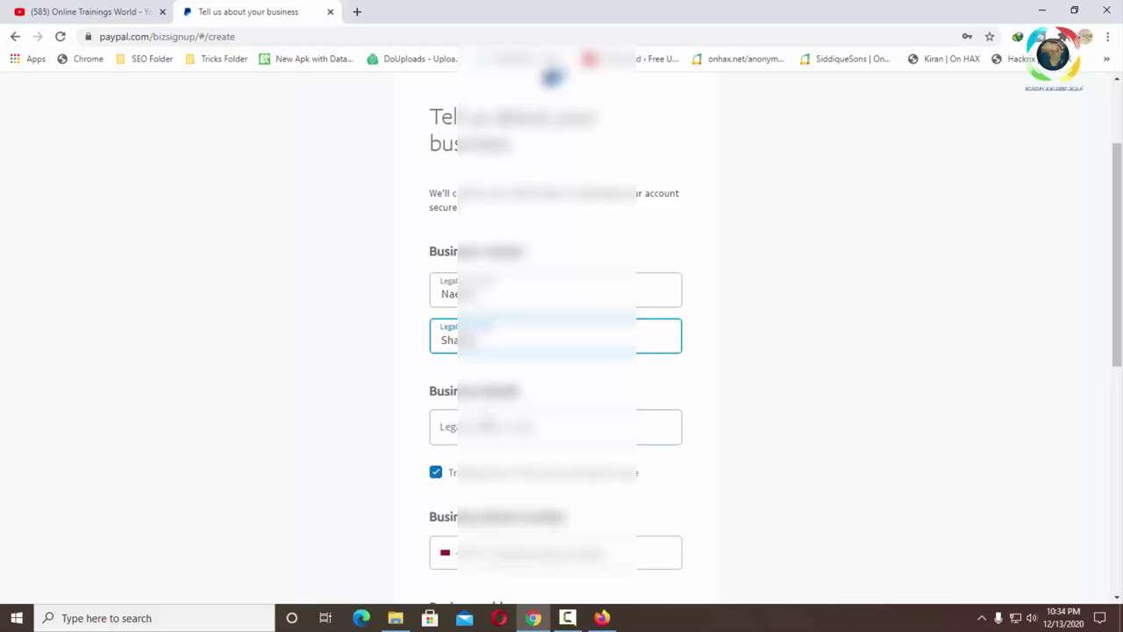
- Enter the legal business name
left_click(554, 426)
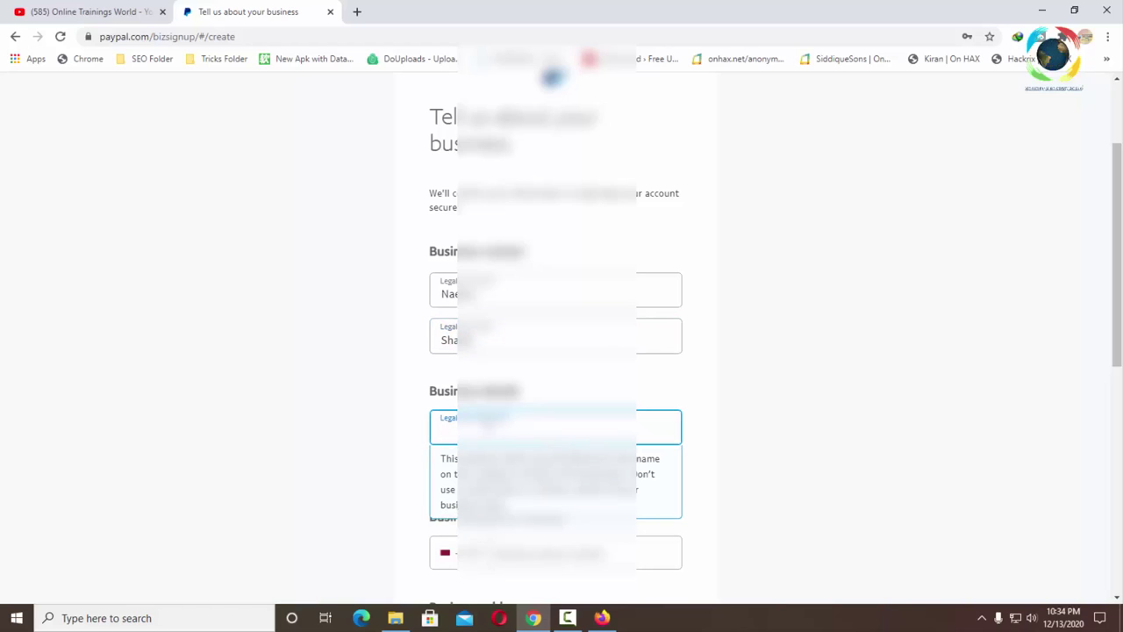
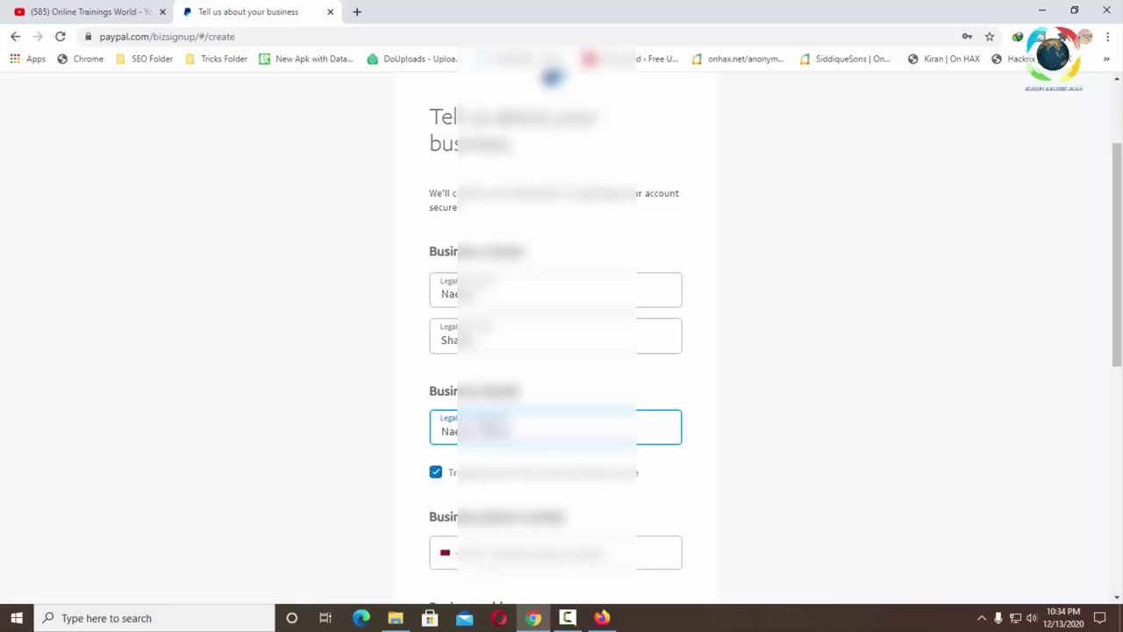
scroll(555, 413, "down", 2)
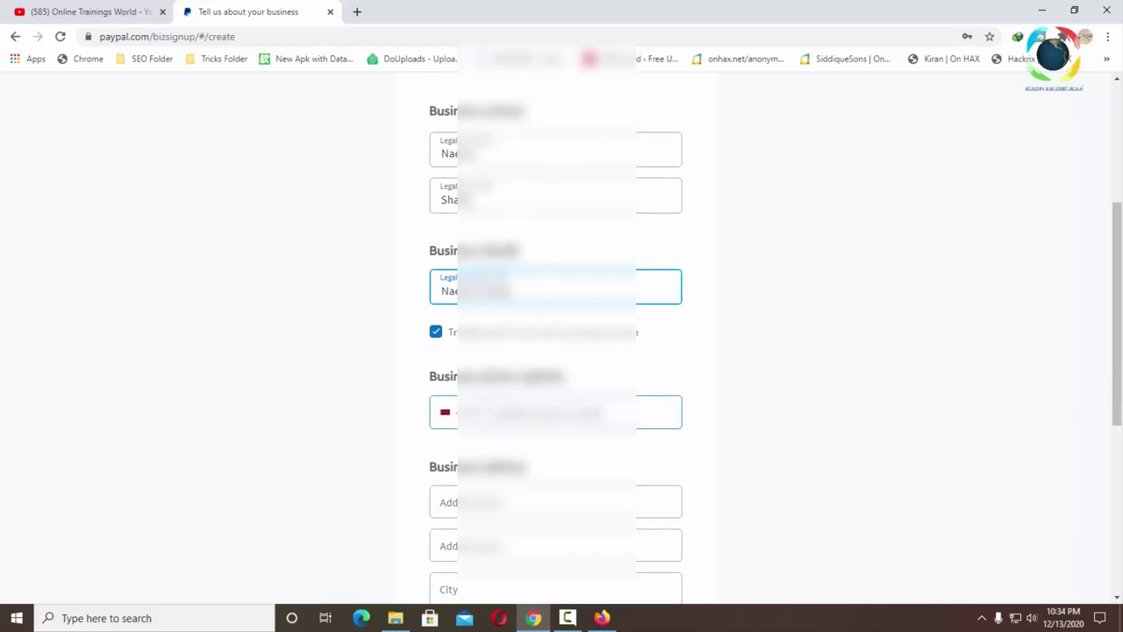
scroll(532, 358, "down", 1)
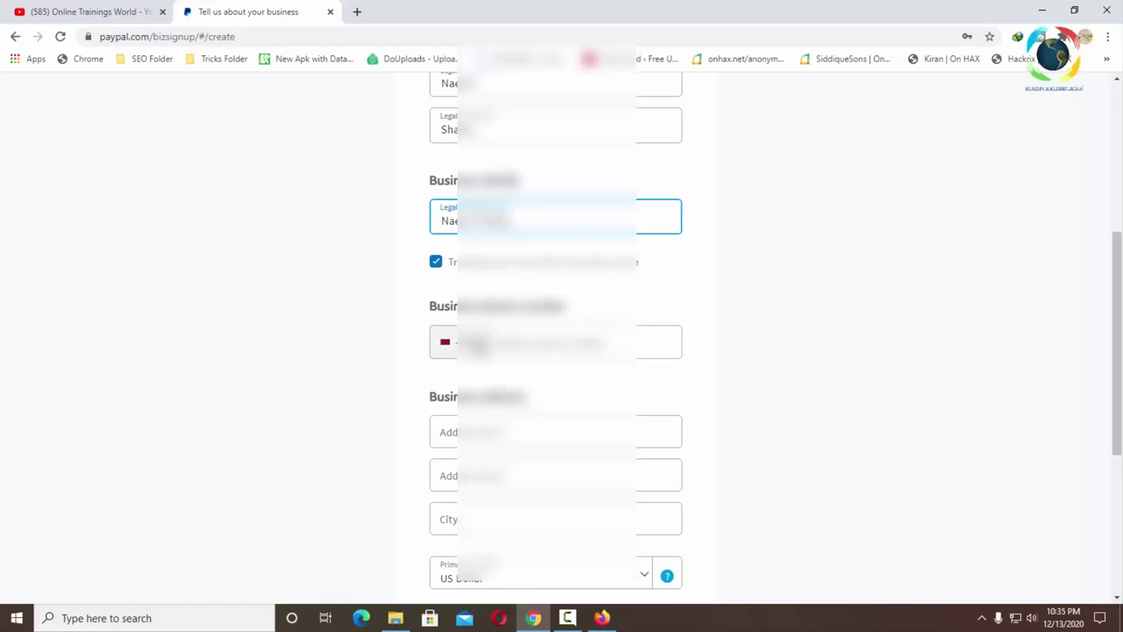
- Enter the business phone number with Pakistan as its country code
left_click(480, 344)
scroll(497, 460, "up", 2)
scroll(498, 460, "up", 3)
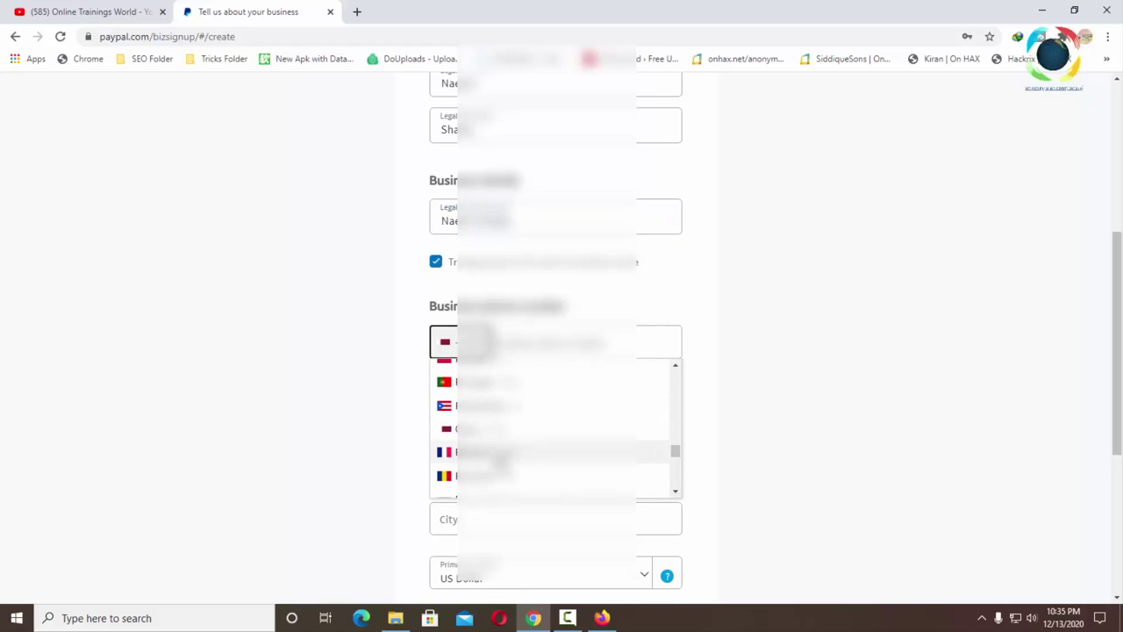
left_click(489, 428)
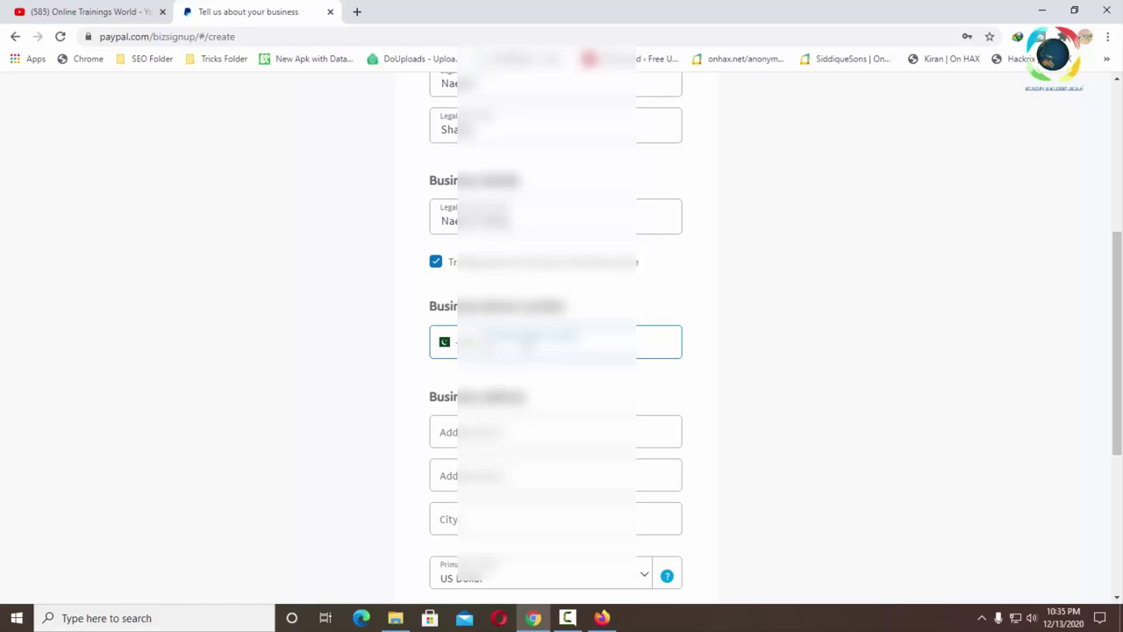
type("300123456")
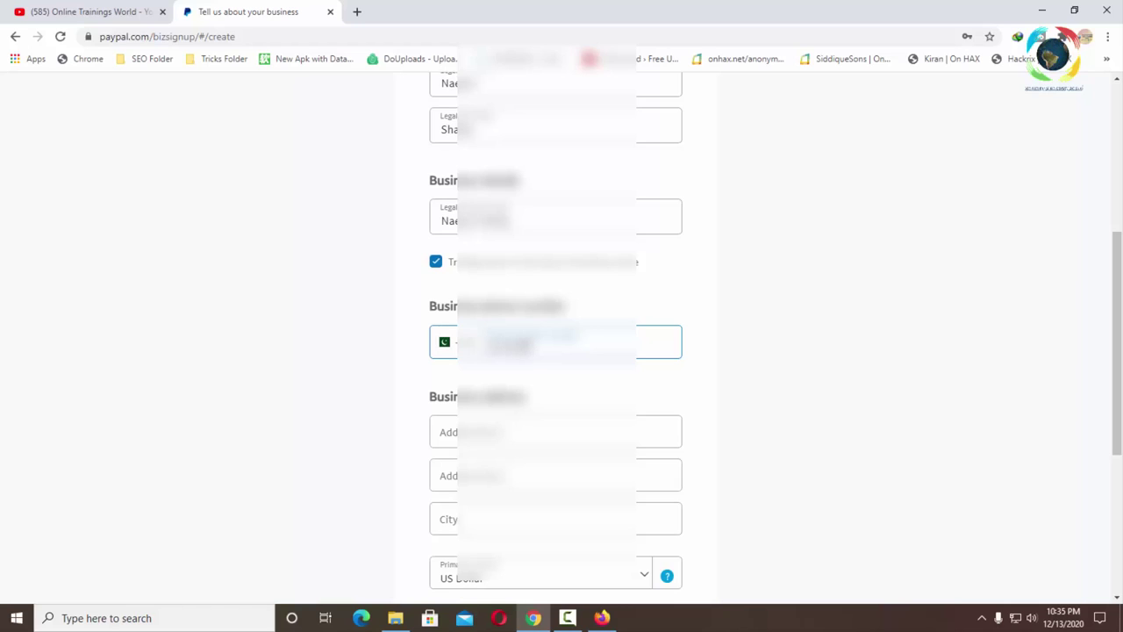
type("789")
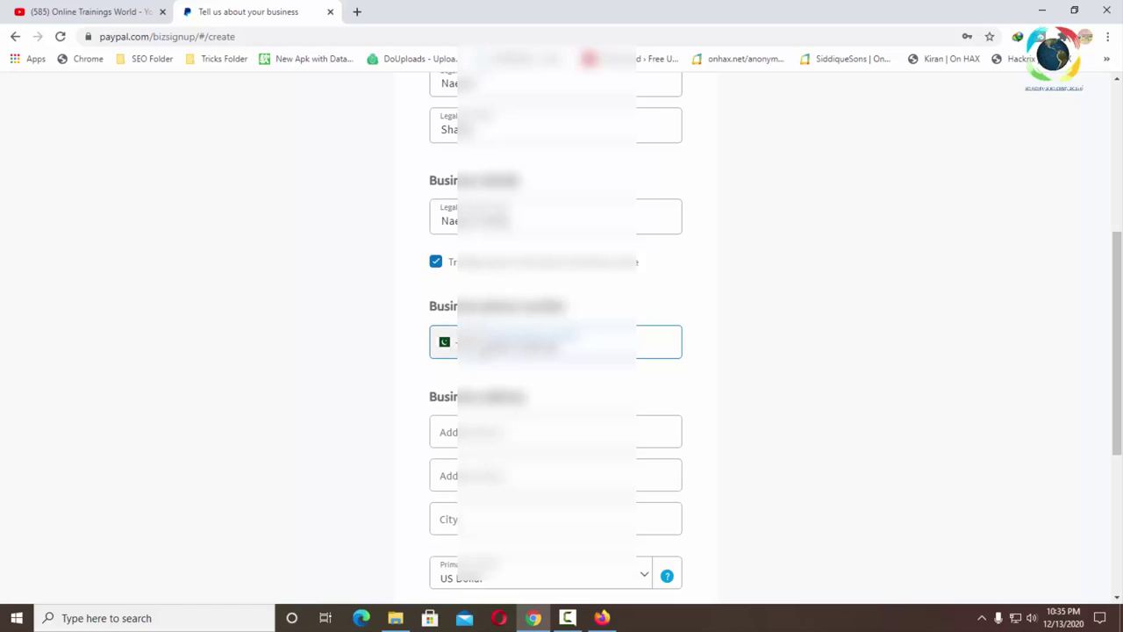
left_click(555, 430)
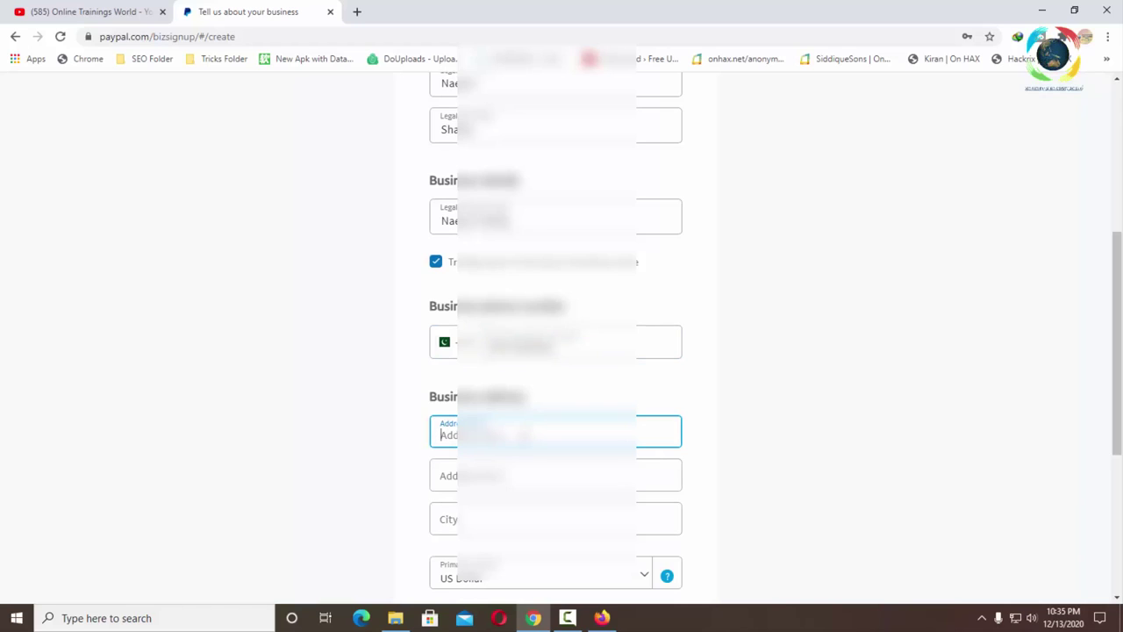
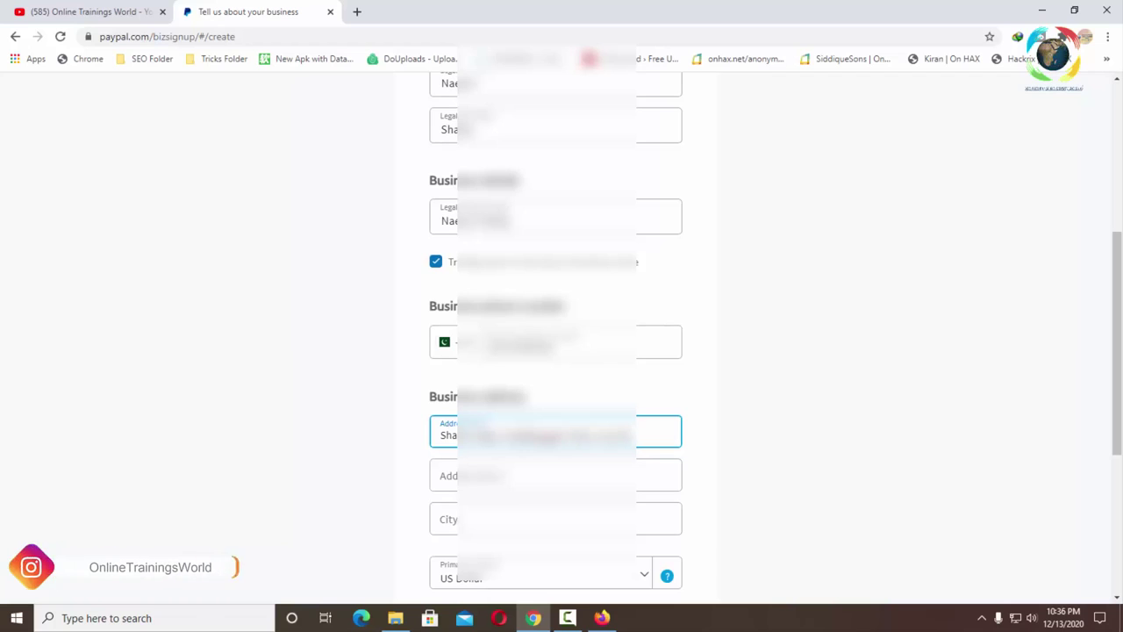
- Fill in the second address line and the city, fixing a mistyped letter
left_click(555, 475)
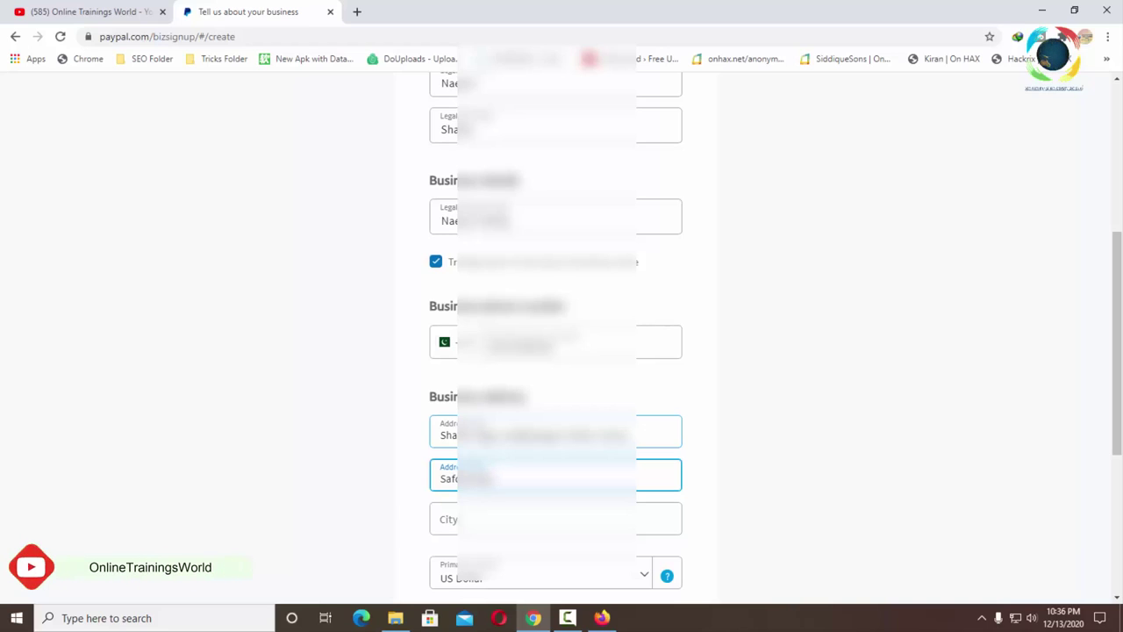
left_click(507, 527)
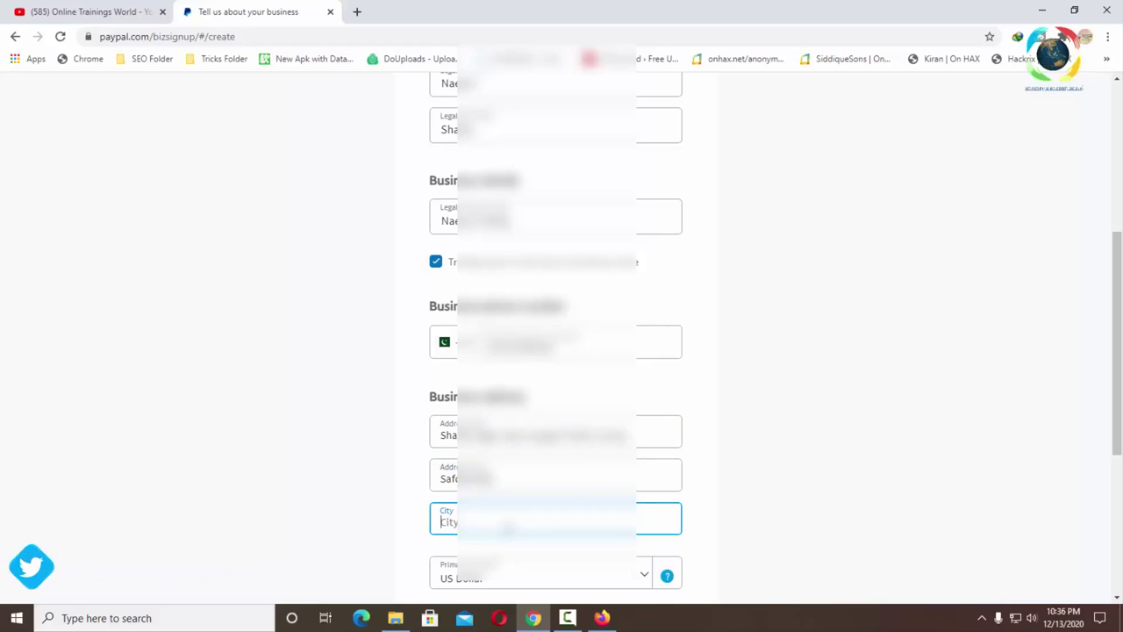
type("S")
key("BackSpace")
type("Sheikhupura")
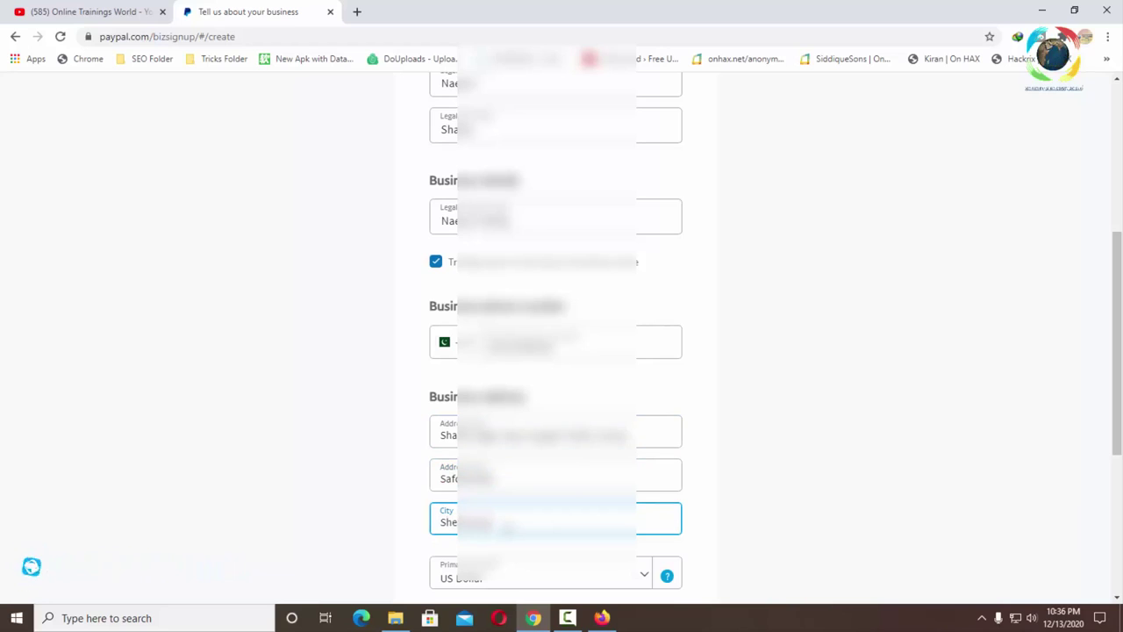
- Keep US Dollar as primary currency, accept the consent terms, and submit the business details
scroll(527, 459, "down", 3)
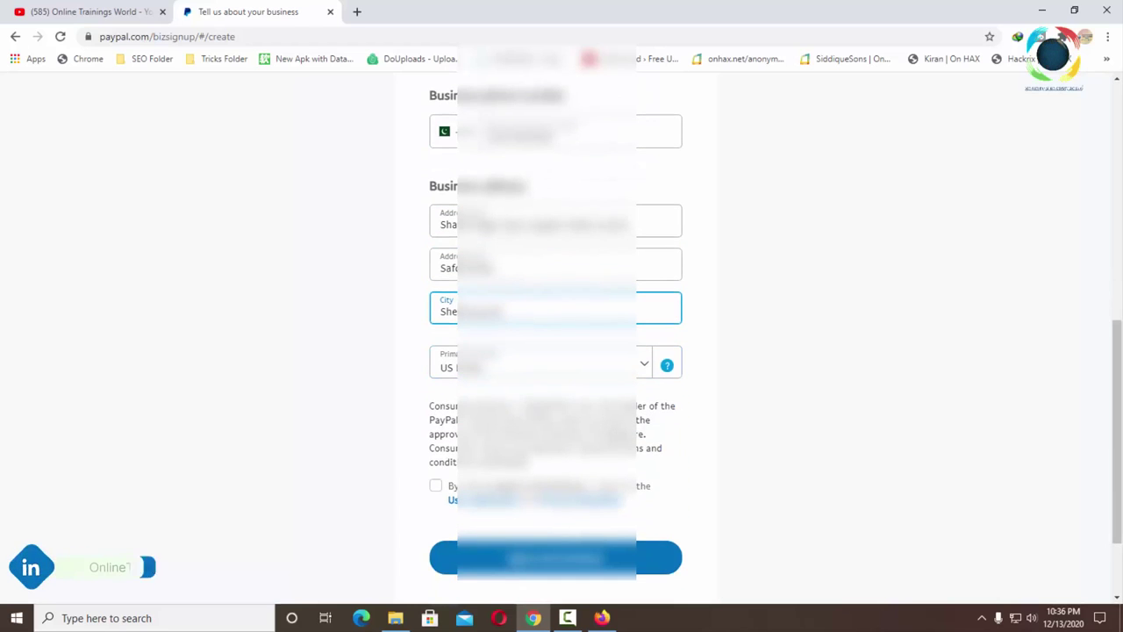
left_click(606, 373)
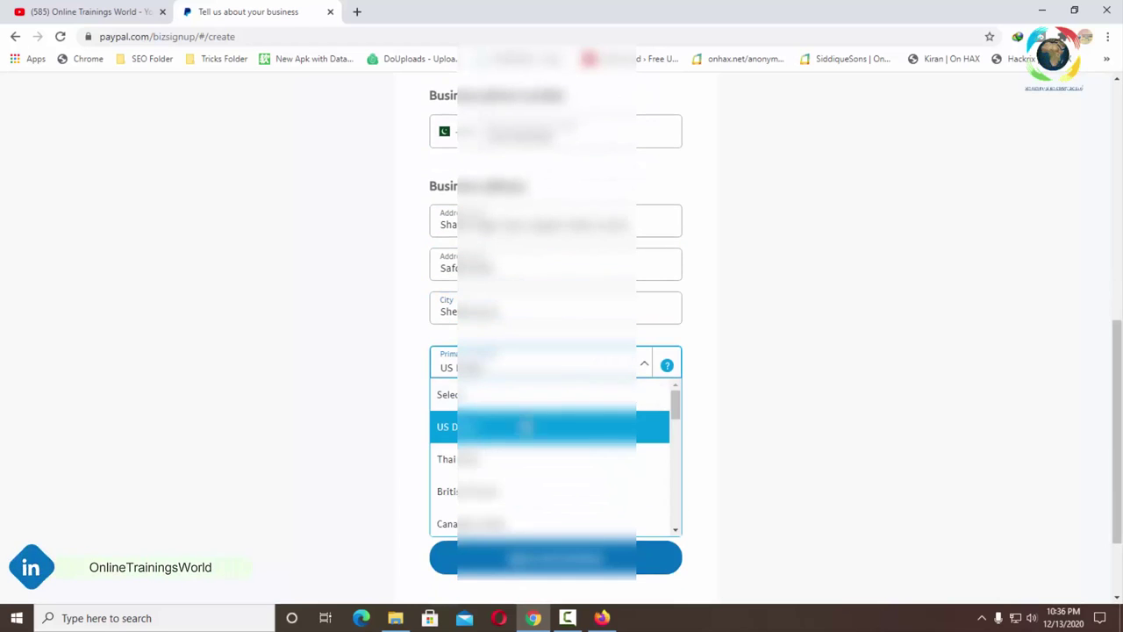
left_click(579, 423)
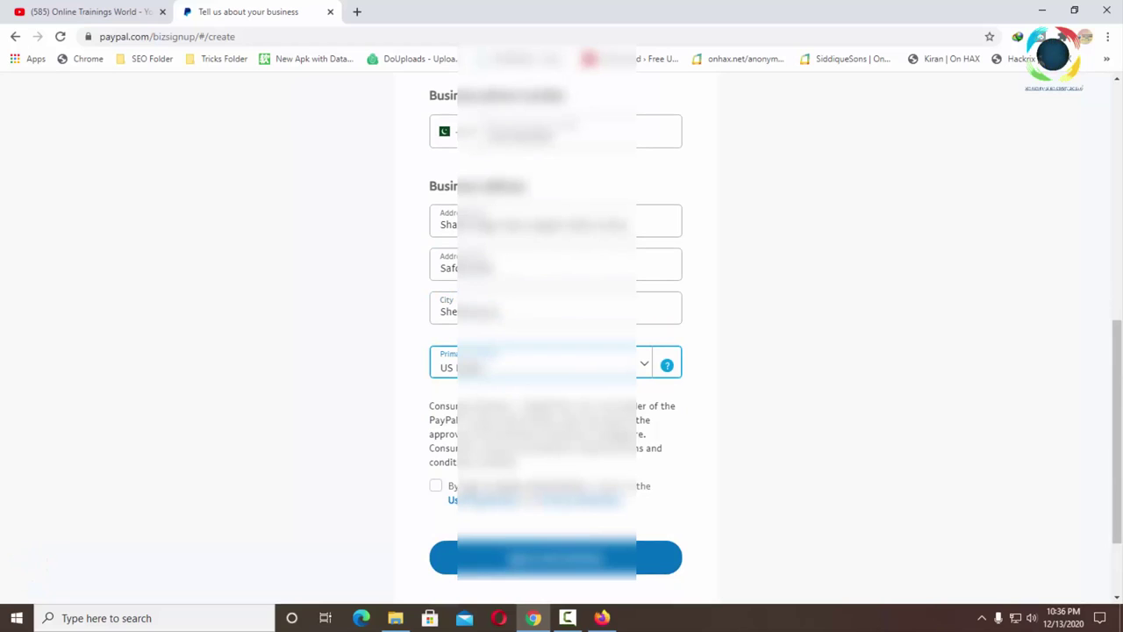
left_click(436, 487)
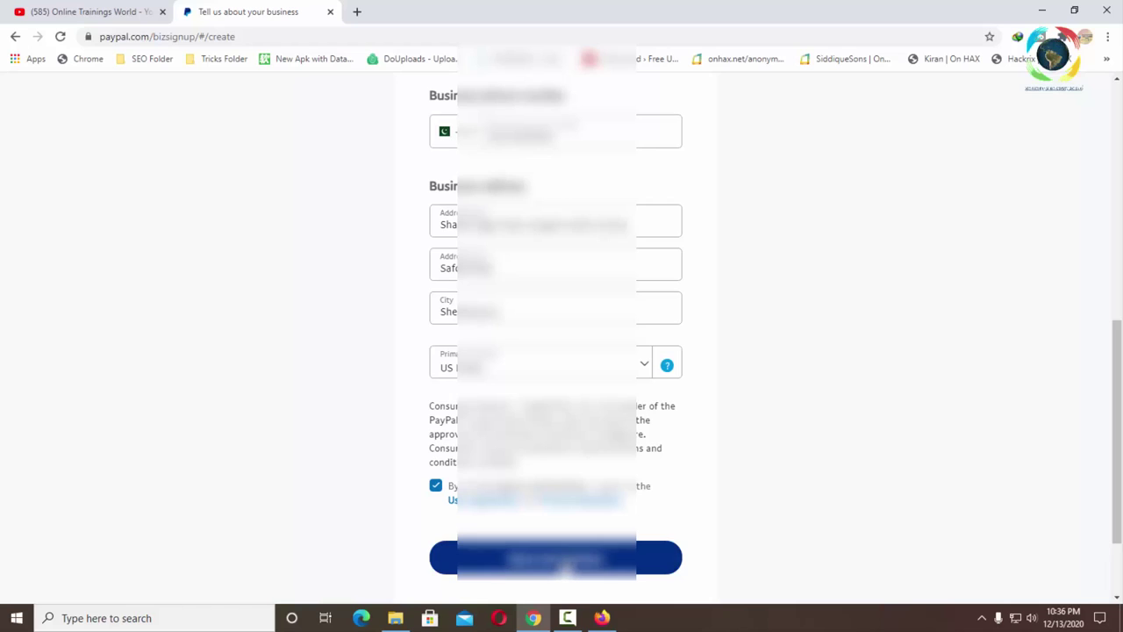
left_click(566, 567)
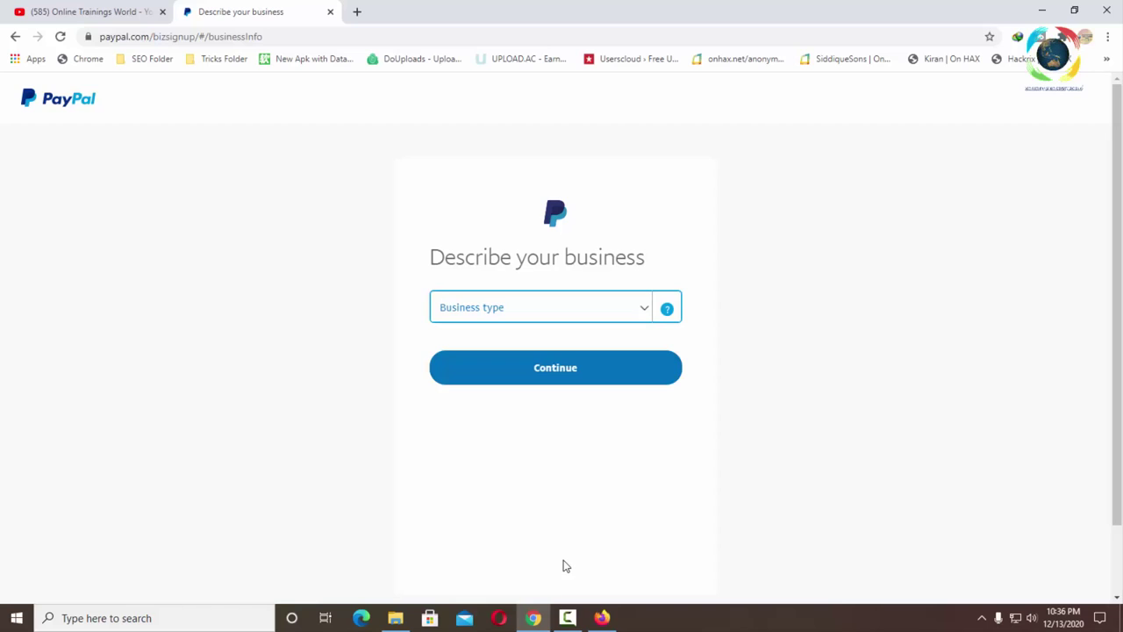
- Set the business type to Individual/Sole Proprietorship
left_click(627, 311)
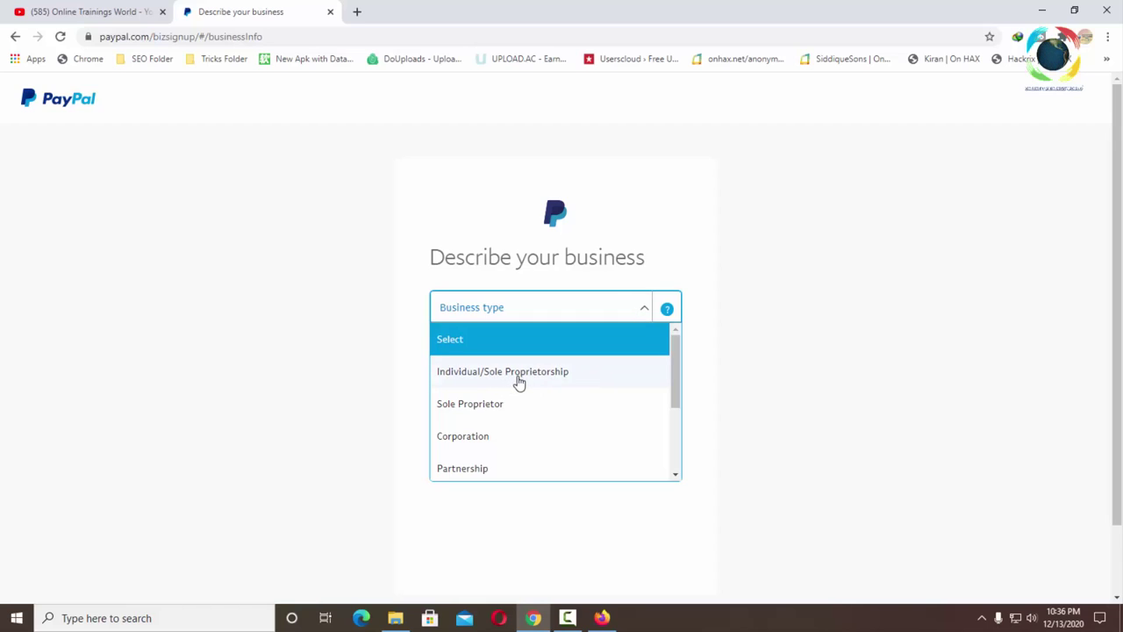
scroll(529, 383, "down", 3)
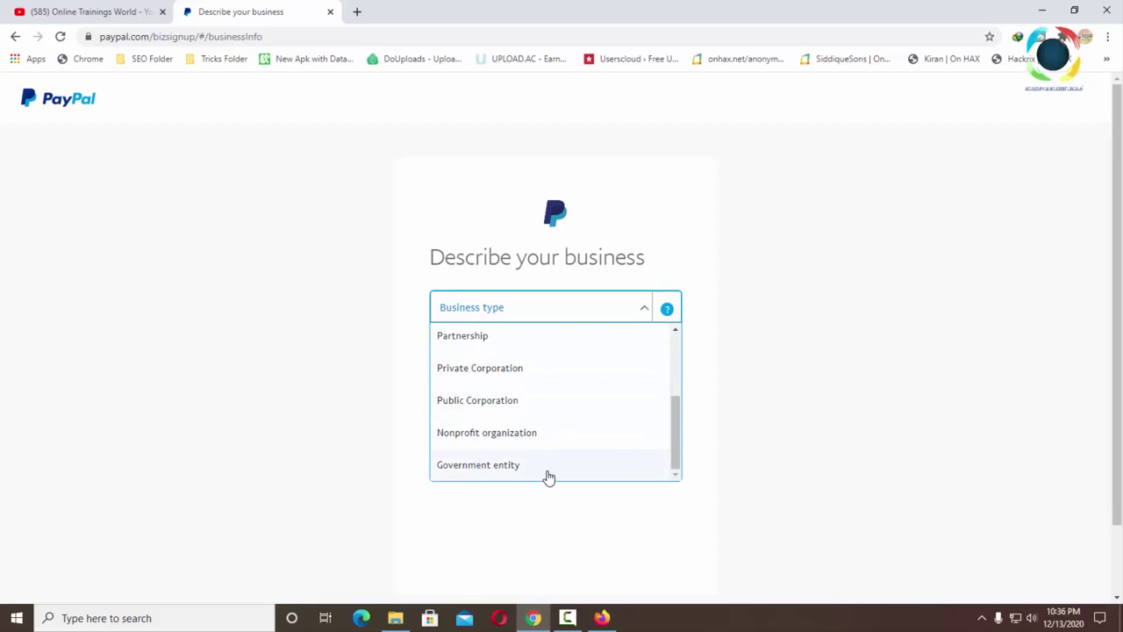
scroll(535, 456, "up", 3)
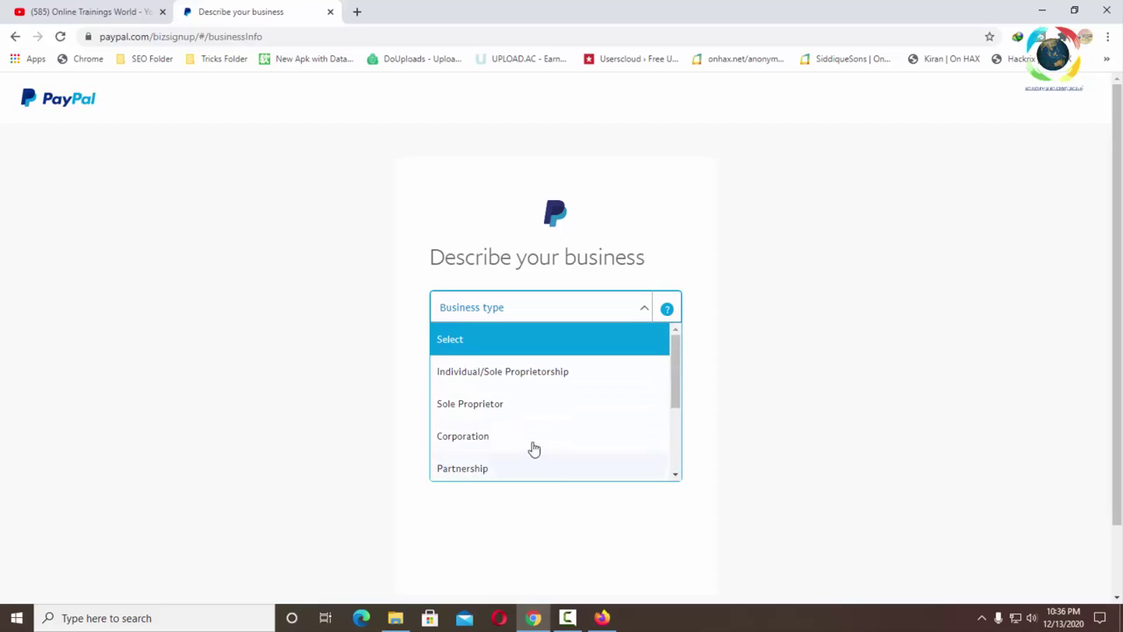
left_click(523, 373)
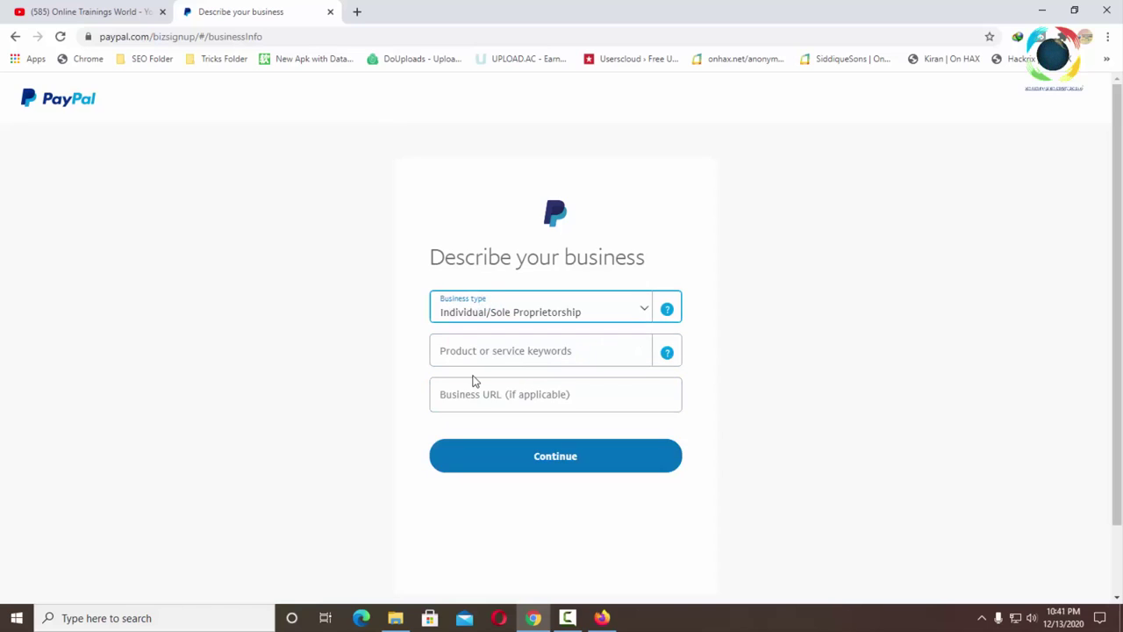
- Search 'cmp' and choose Computer Software Stores as the business keyword, then submit
left_click(511, 354)
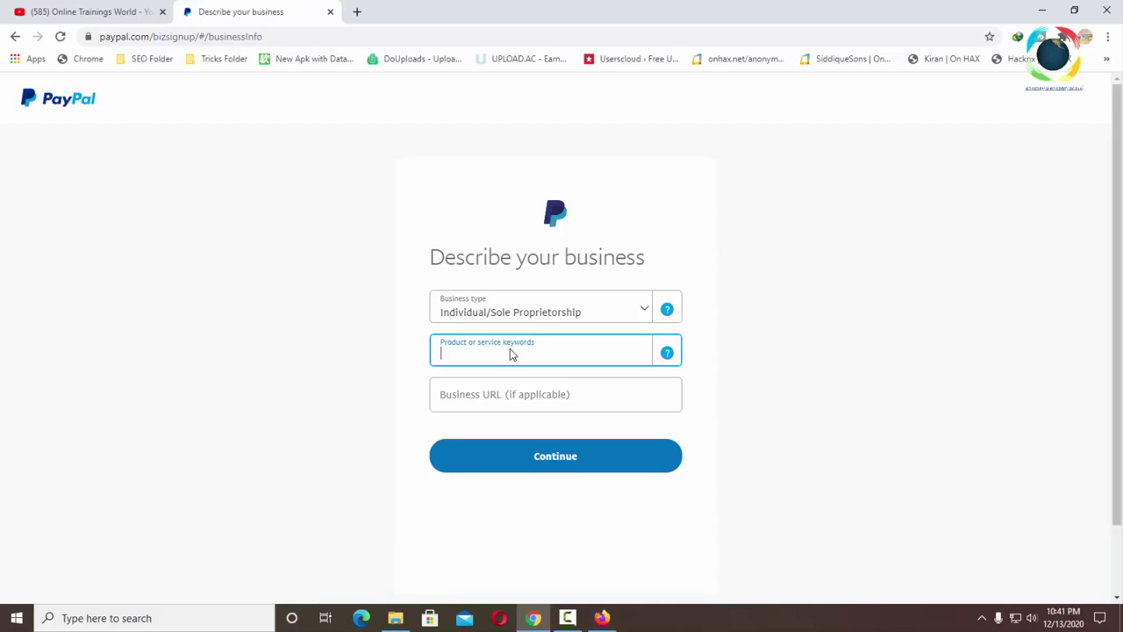
type("co")
type("mp")
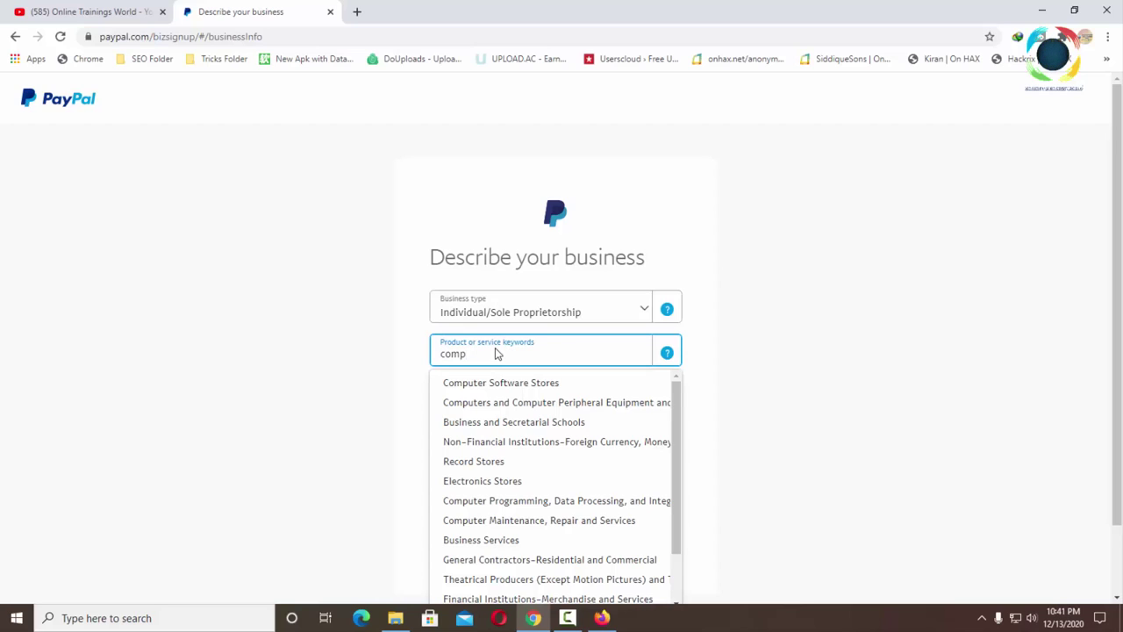
left_click(496, 382)
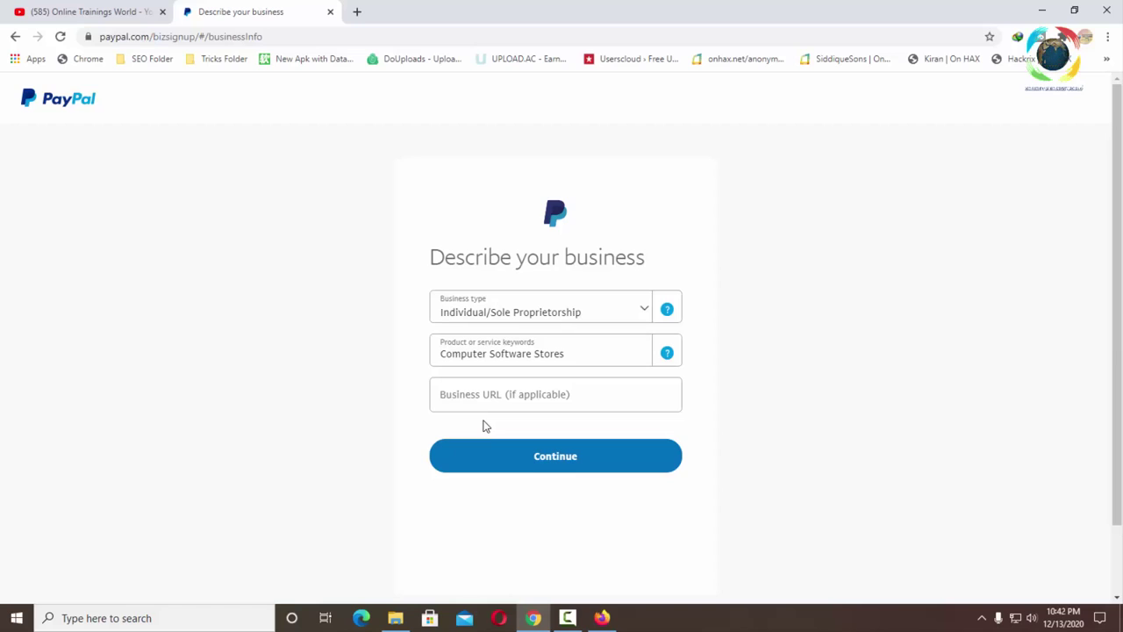
left_click(550, 461)
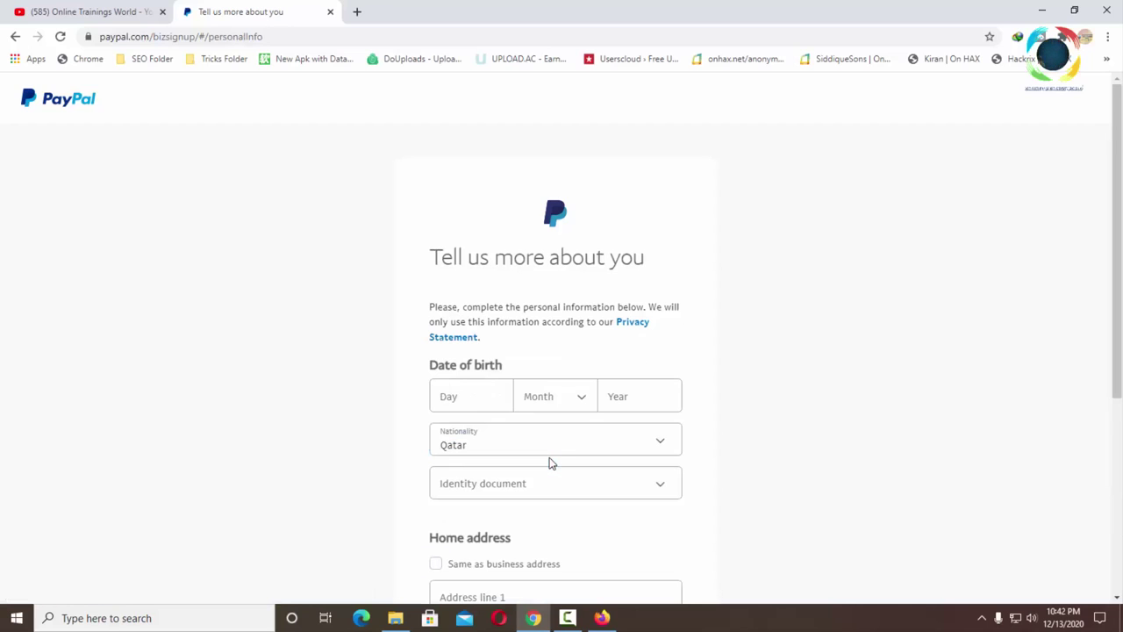
- Enter the date of birth: day, month and year
left_click(494, 397)
type("1")
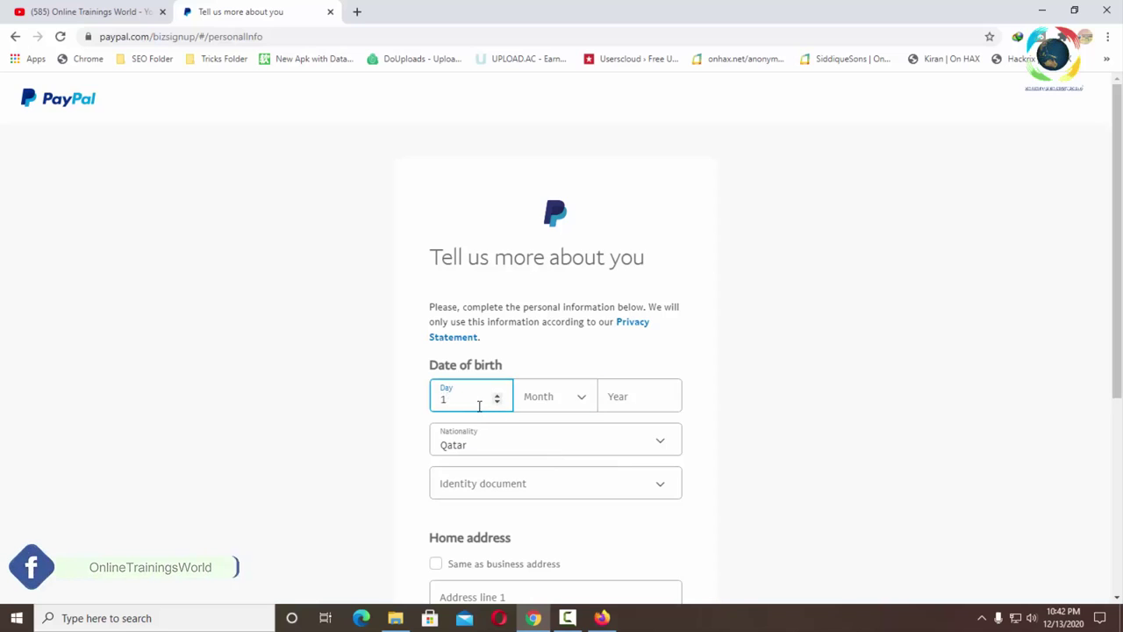
key("BackSpace")
type("4")
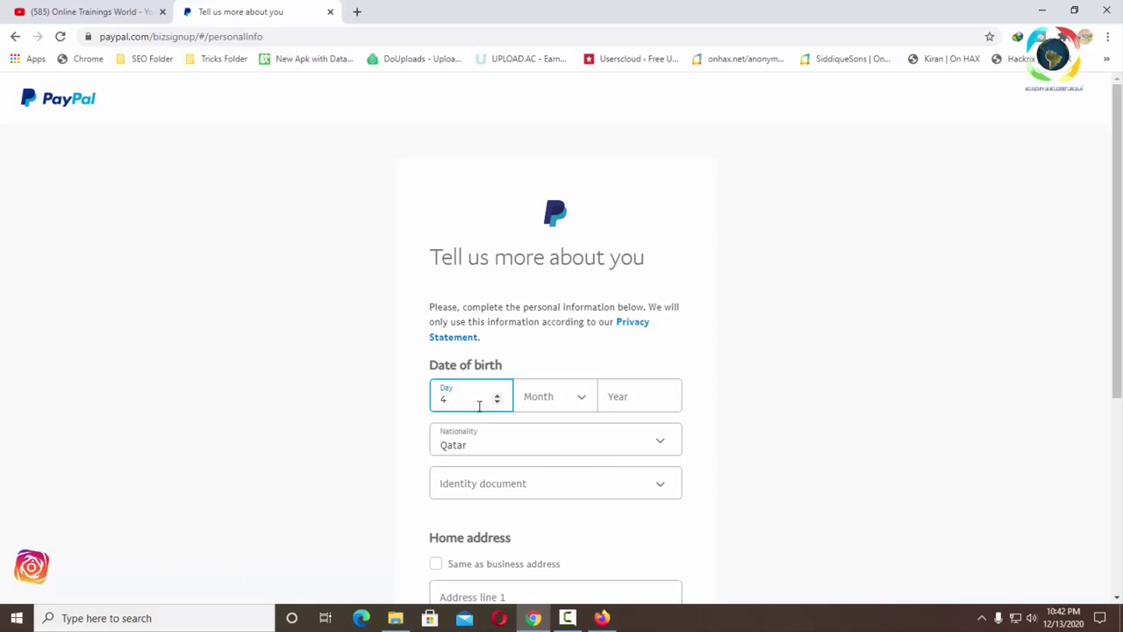
left_click(556, 397)
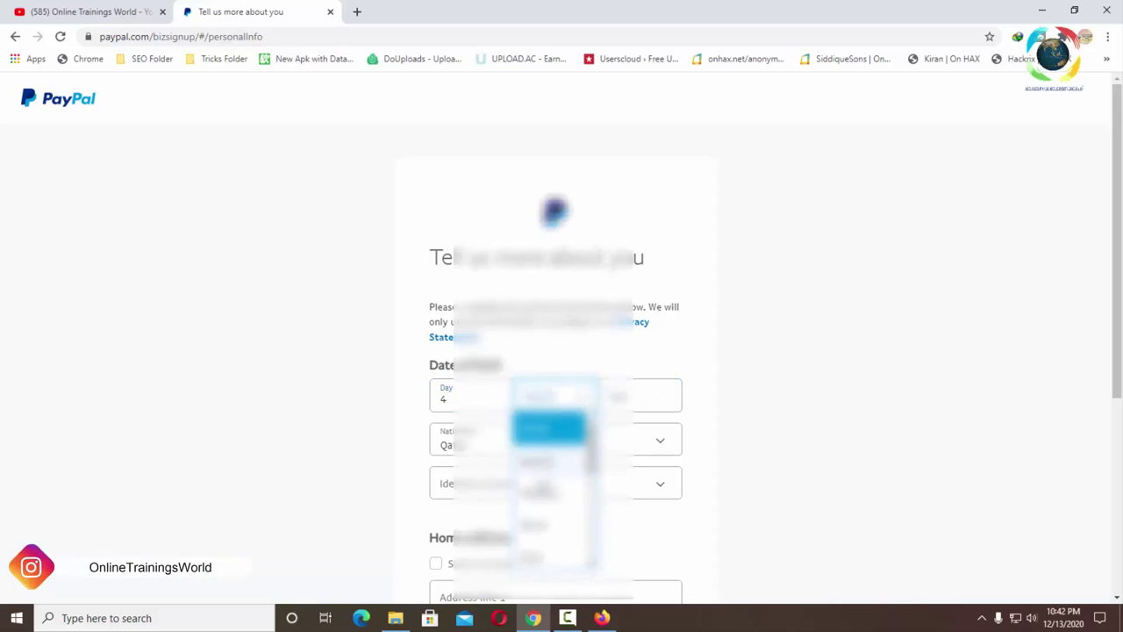
left_click(544, 558)
left_click(618, 394)
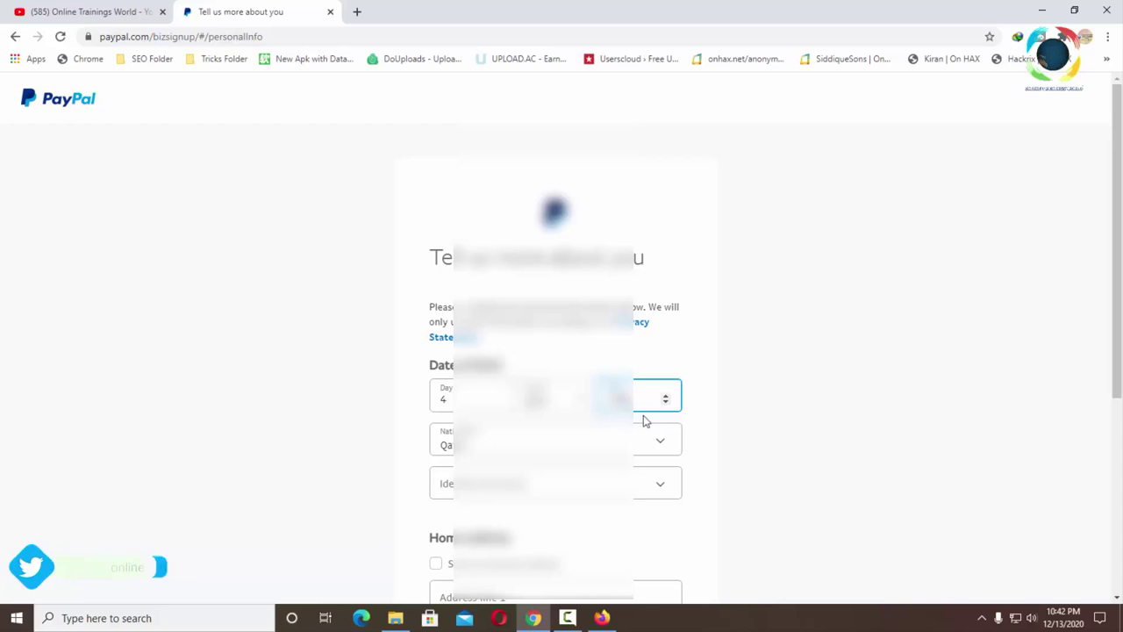
left_click(701, 420)
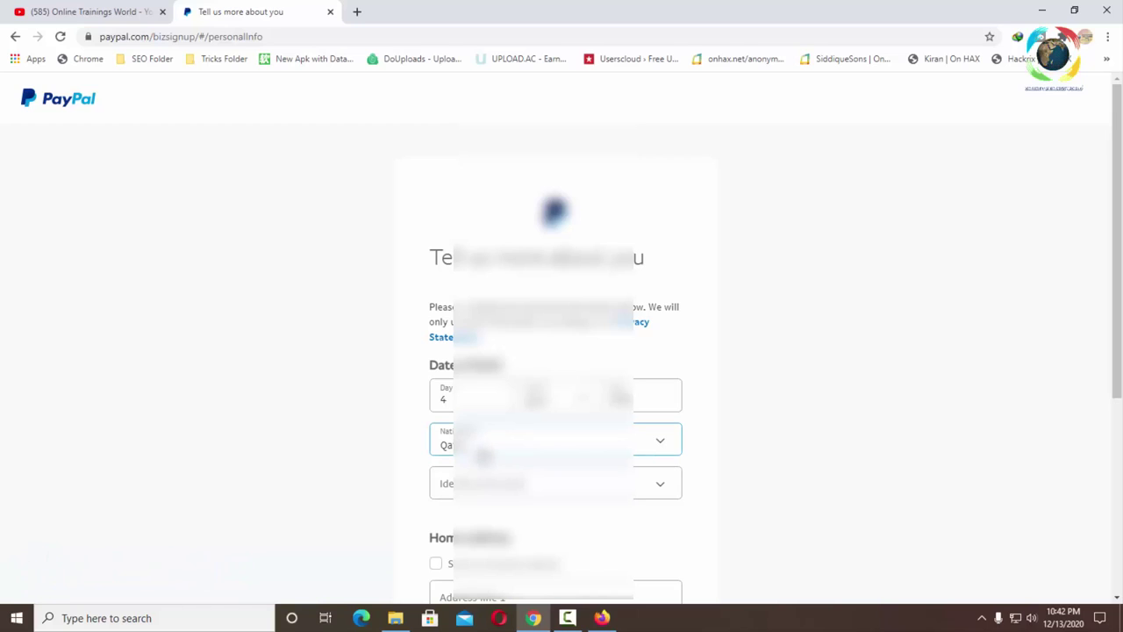
- Change the nationality from Qatar to Pakistan
left_click(485, 443)
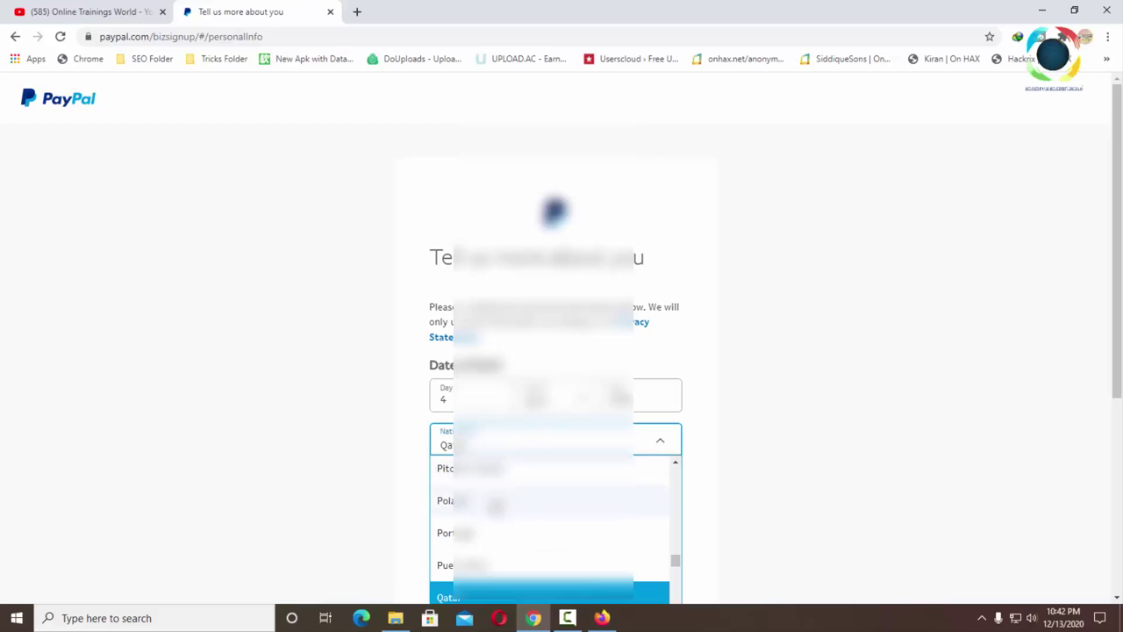
scroll(494, 507, "up", 3)
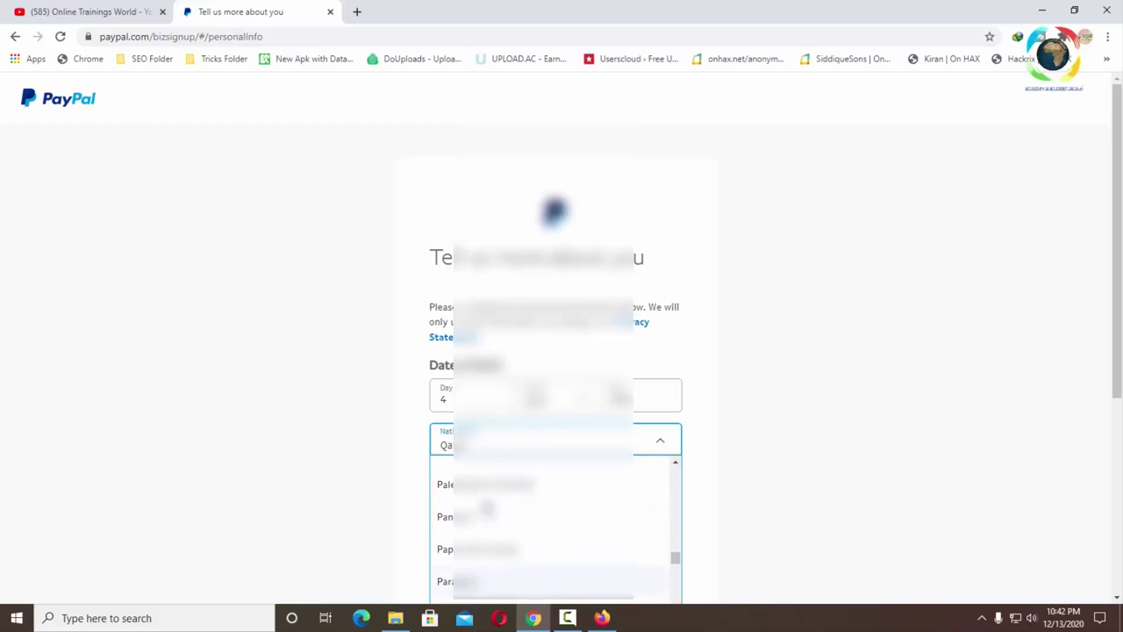
scroll(487, 502, "up", 2)
left_click(481, 497)
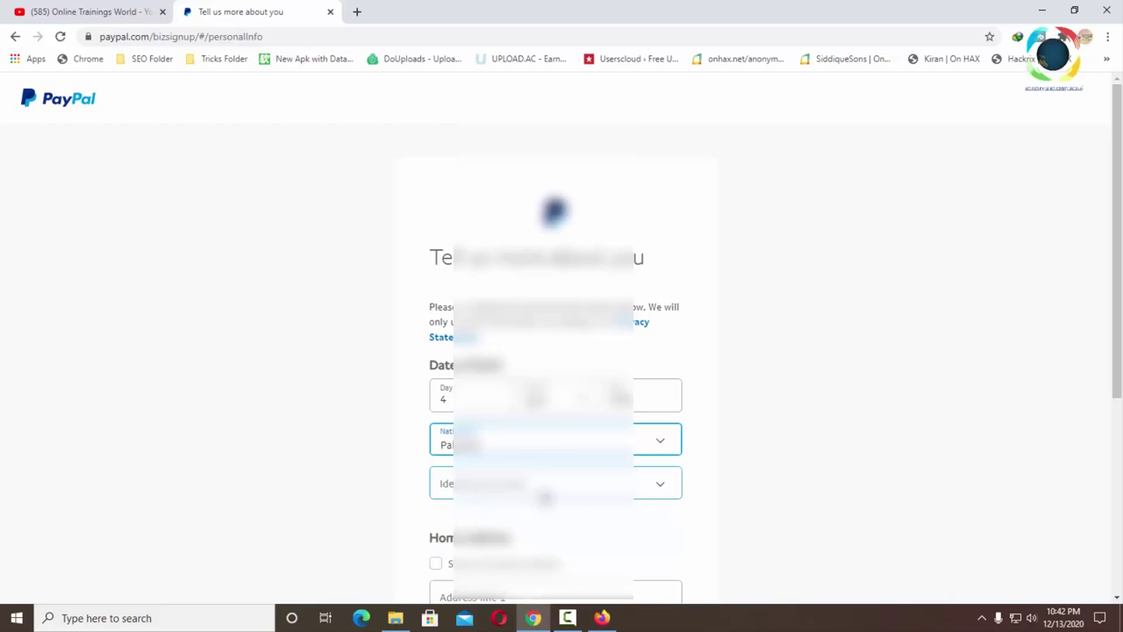
scroll(744, 449, "down", 2)
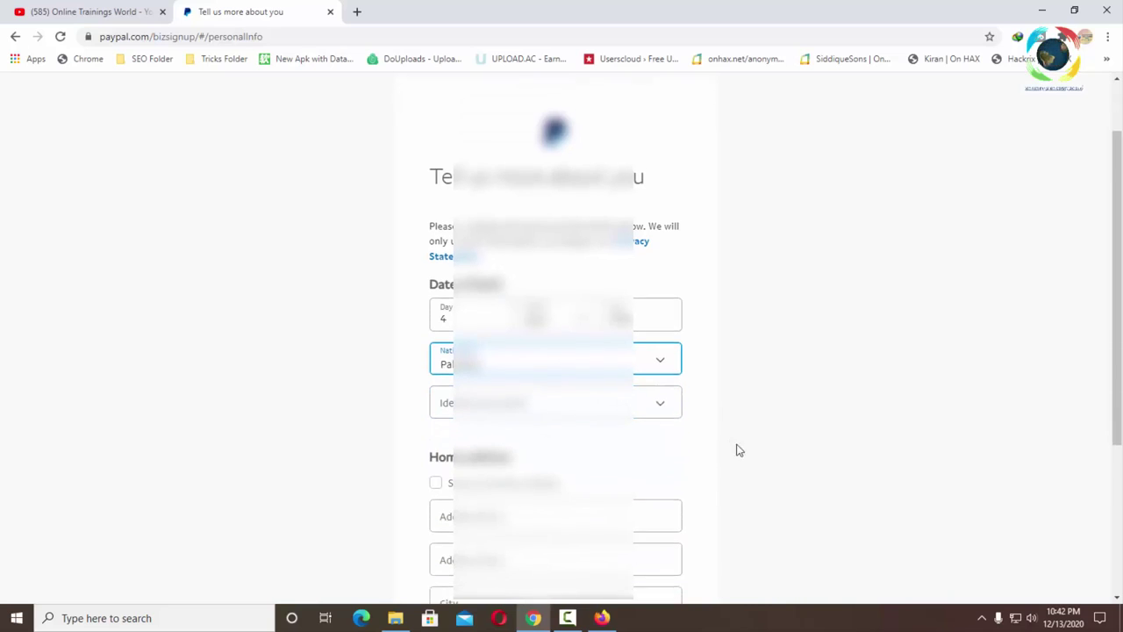
- Choose National ID, enter the ID number, reuse the same home address, and submit
left_click(671, 346)
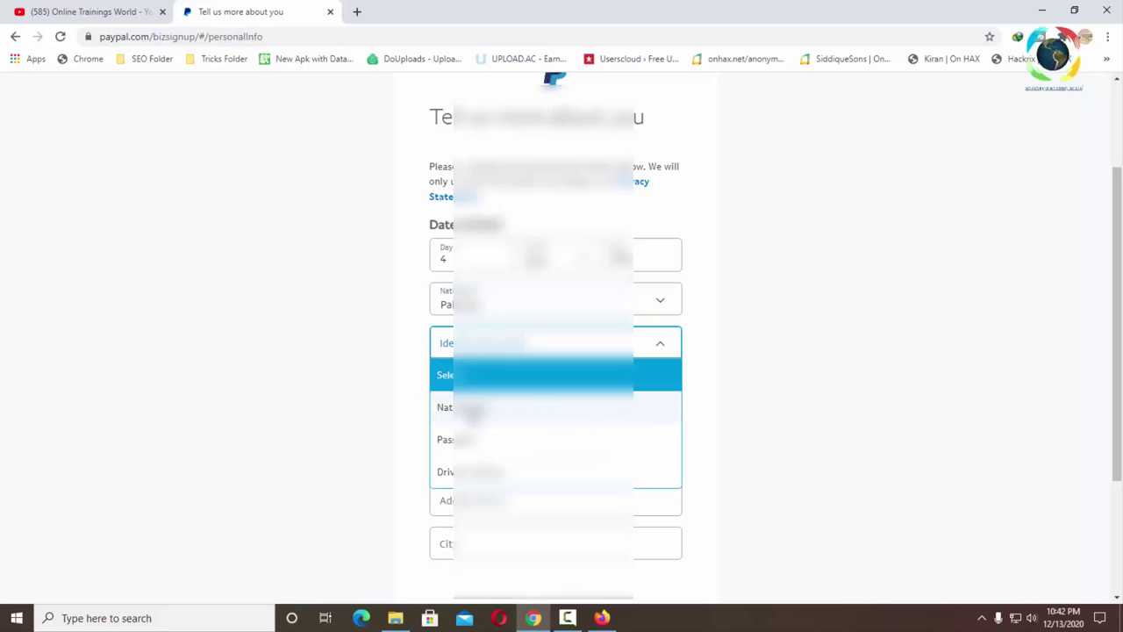
left_click(472, 407)
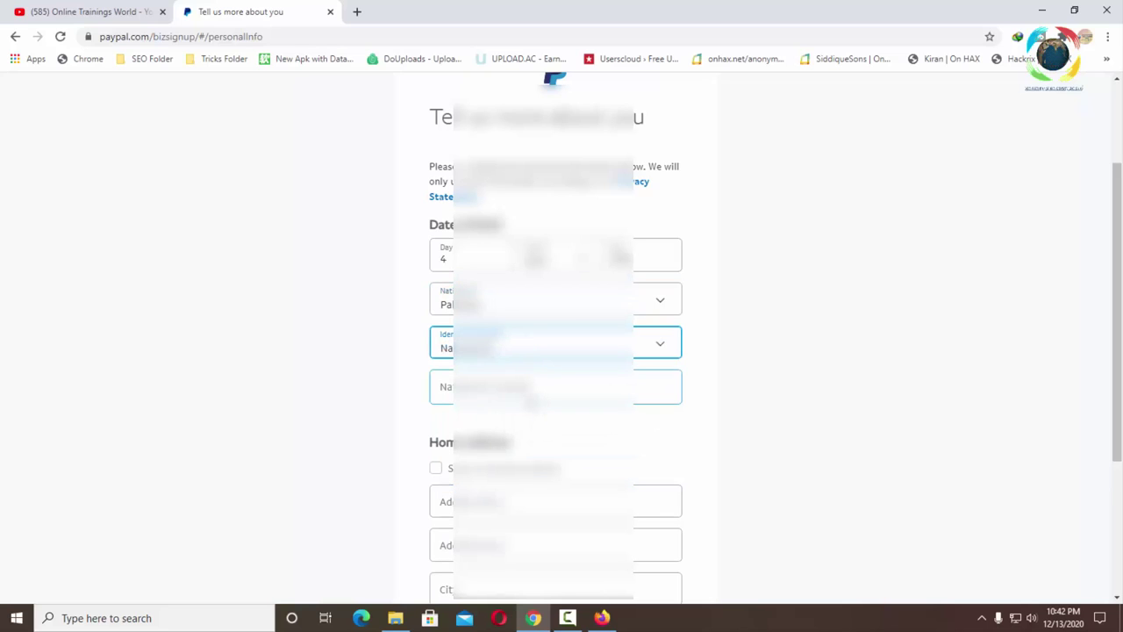
key("Tab")
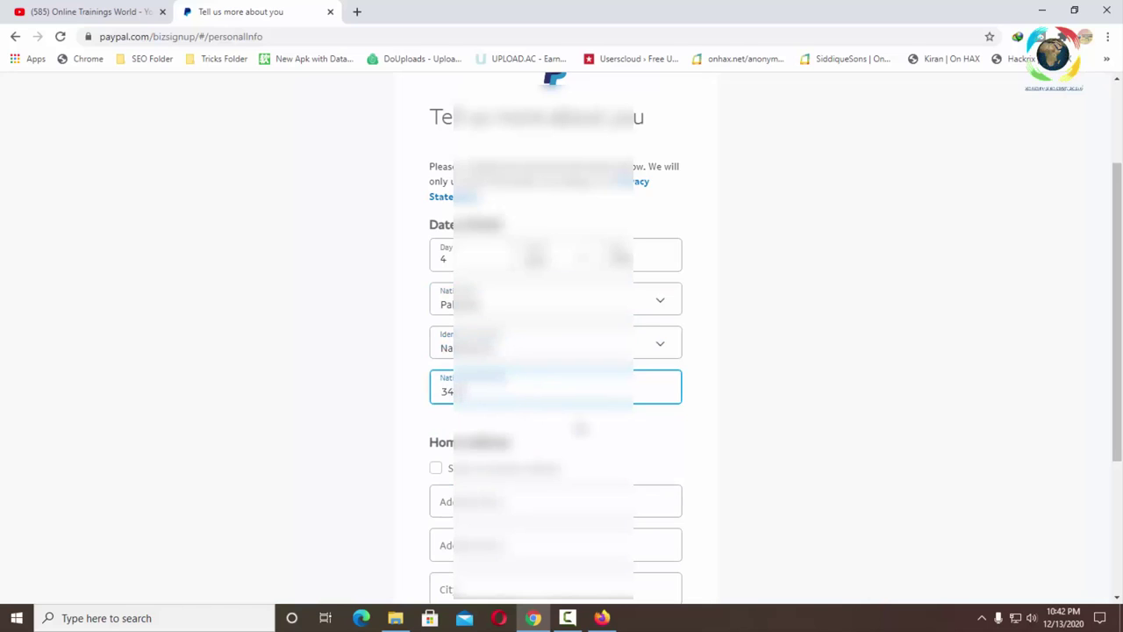
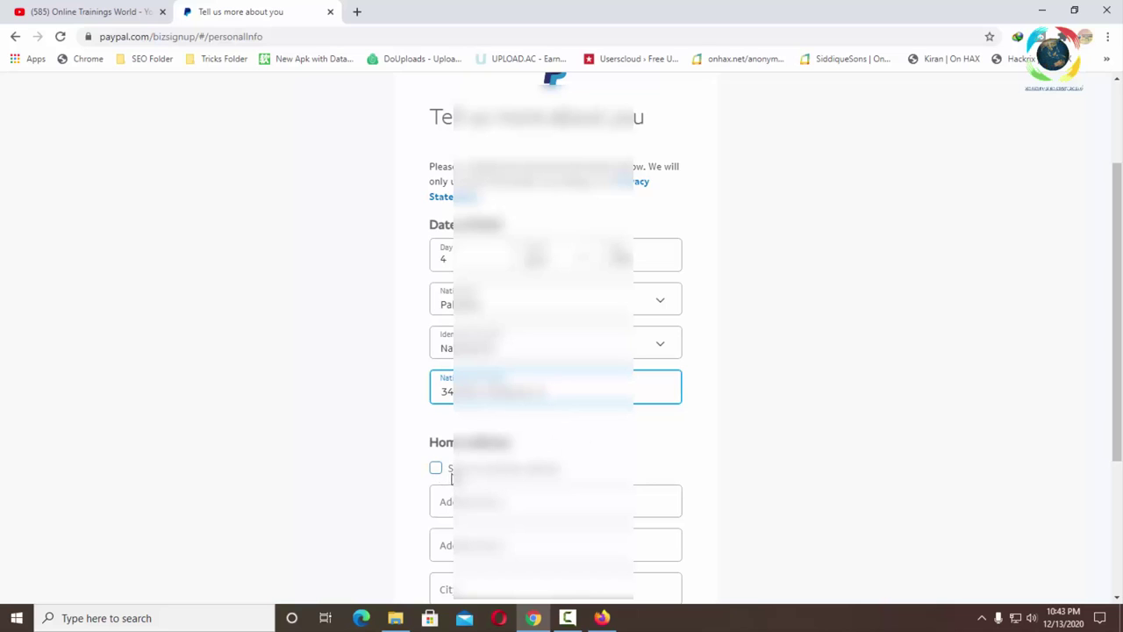
left_click(436, 467)
left_click(498, 579)
scroll(497, 579, "down", 2)
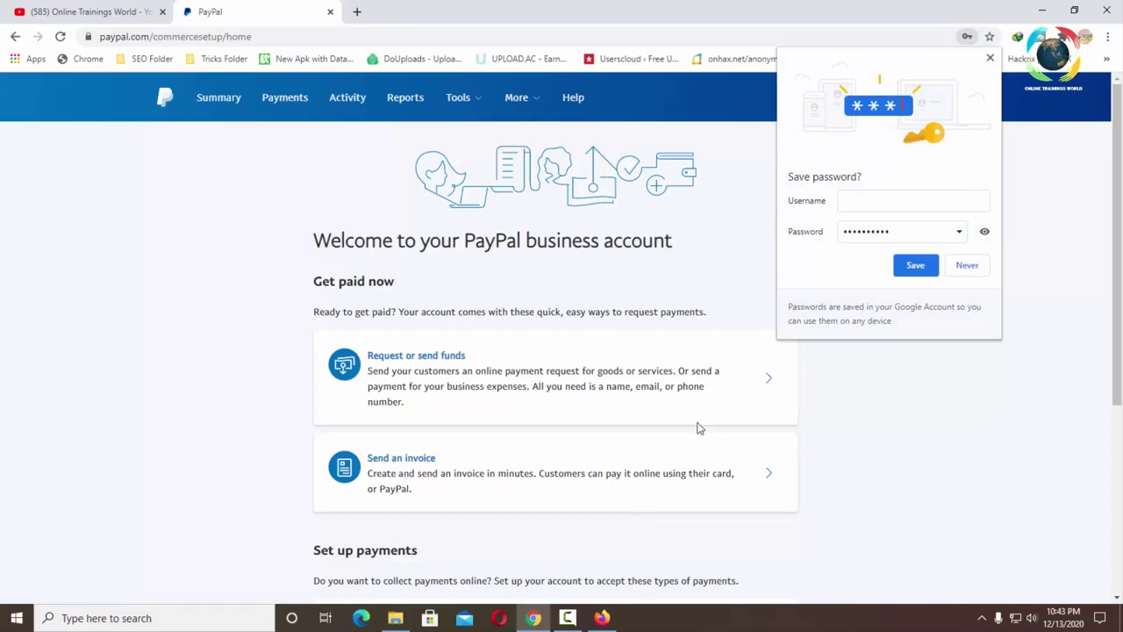
- Switch to the Gmail inbox in Firefox showing the new PayPal emails
left_click(603, 618)
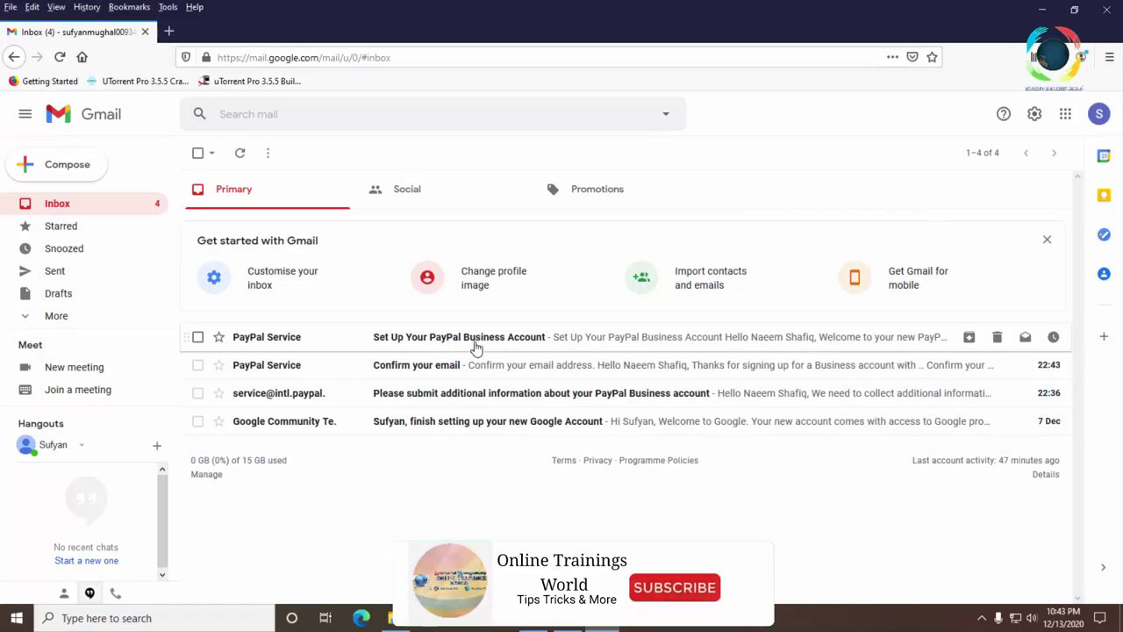
- Start the business account setup from the 'Set Up Your PayPal Business Account' email's Get Started Now
left_click(480, 371)
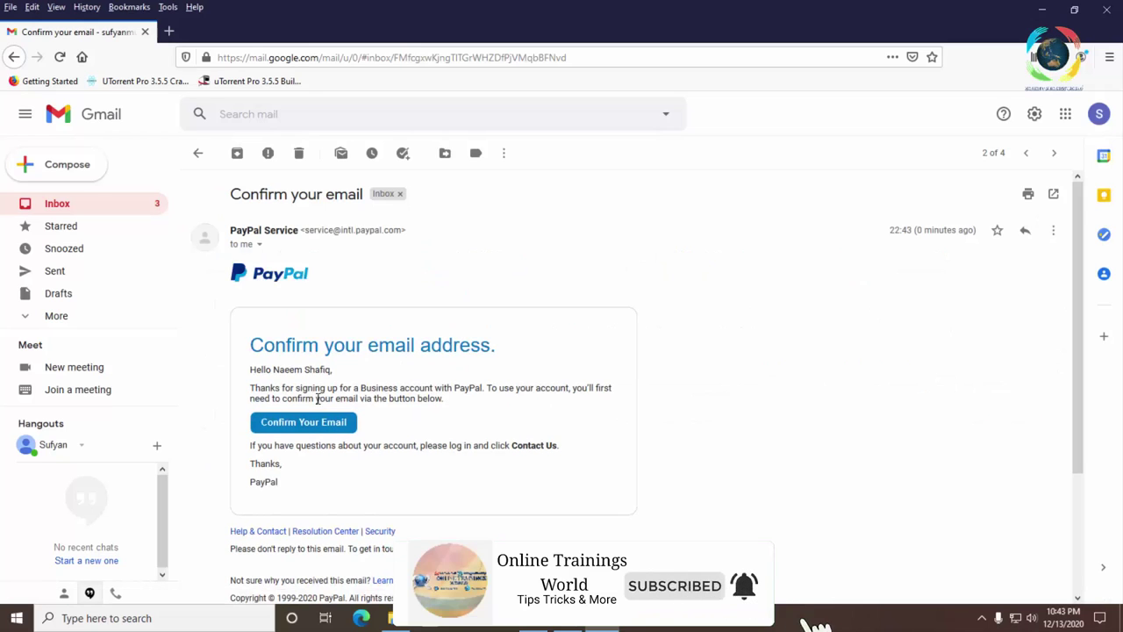
left_click(198, 152)
left_click(470, 344)
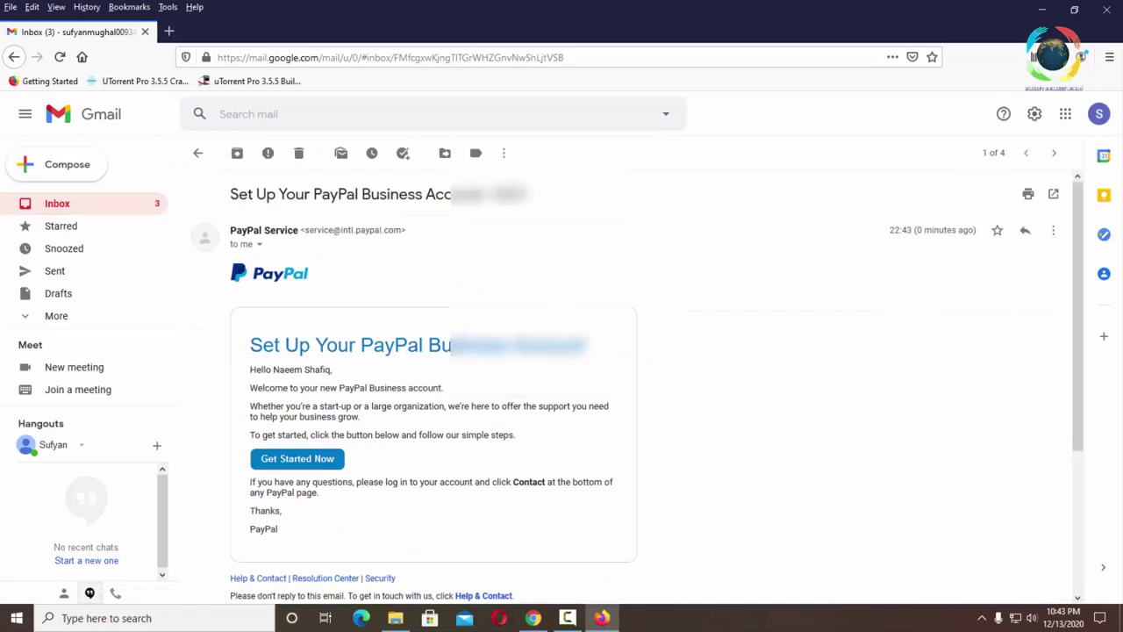
left_click(309, 460)
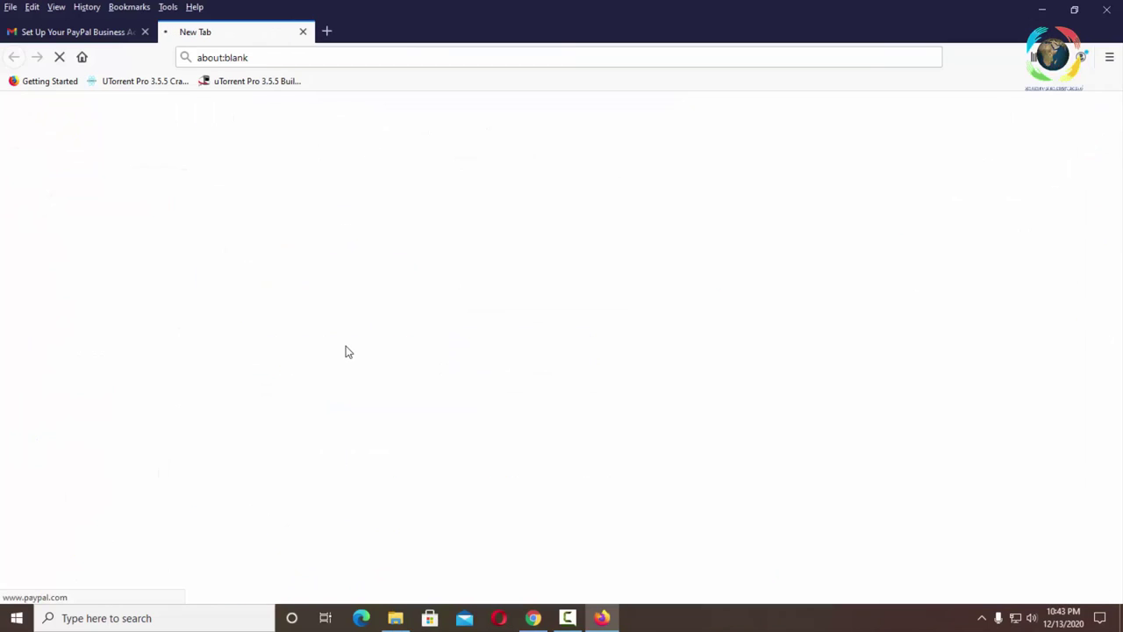
- Return to the Gmail inbox and open the 'Confirm your email' message
left_click(113, 35)
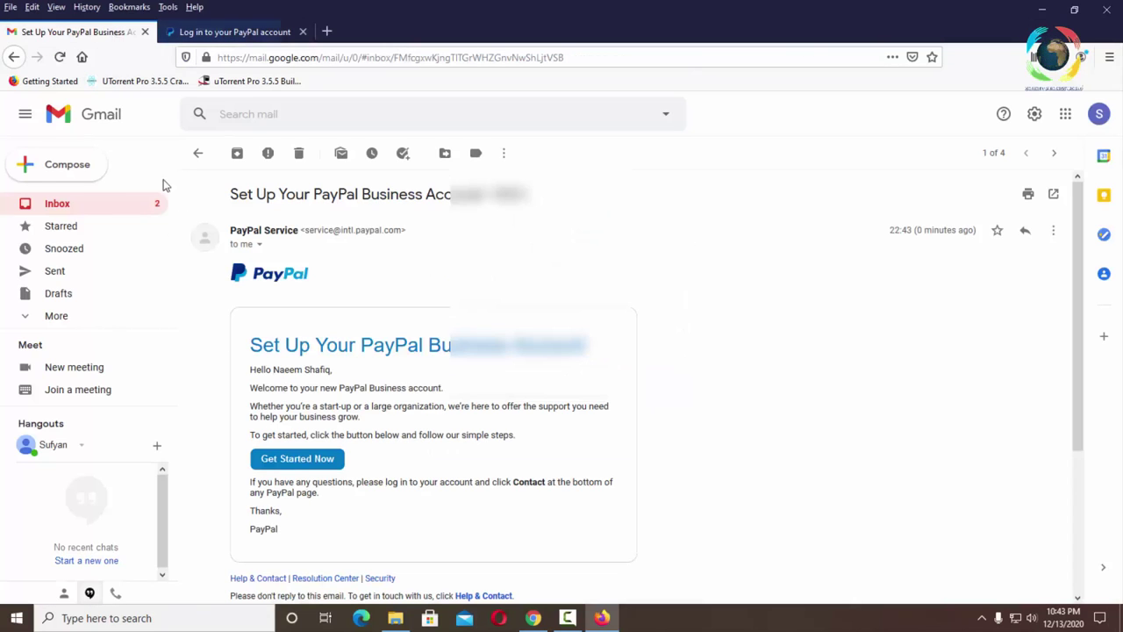
left_click(199, 153)
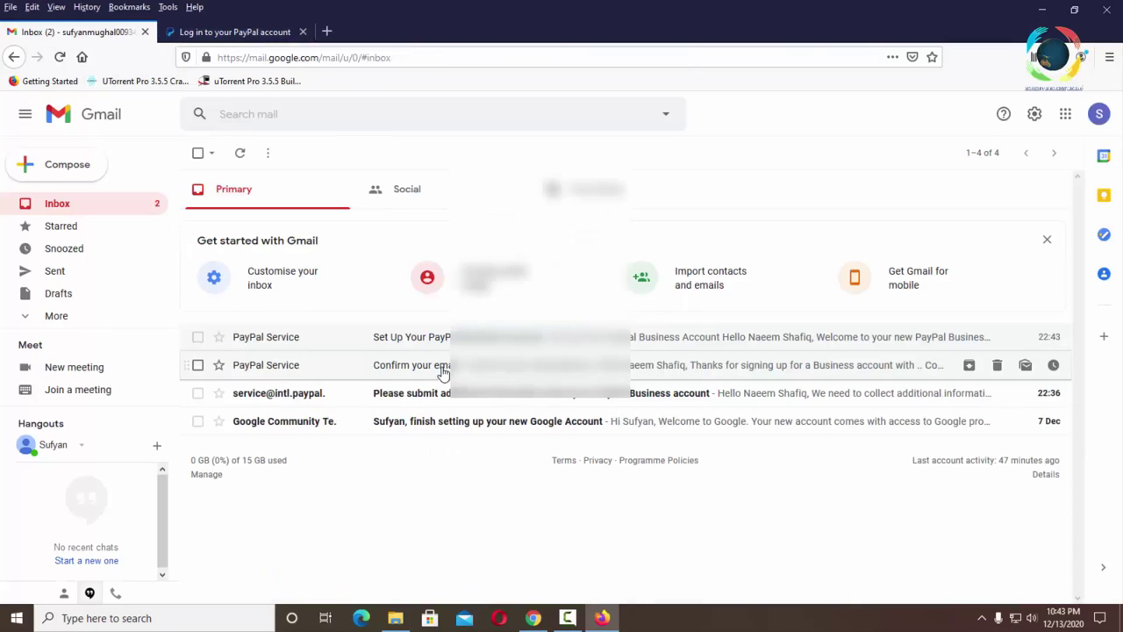
left_click(438, 370)
- Confirm the email address in PayPal with the account password, declining to save it in the browser
left_click(312, 423)
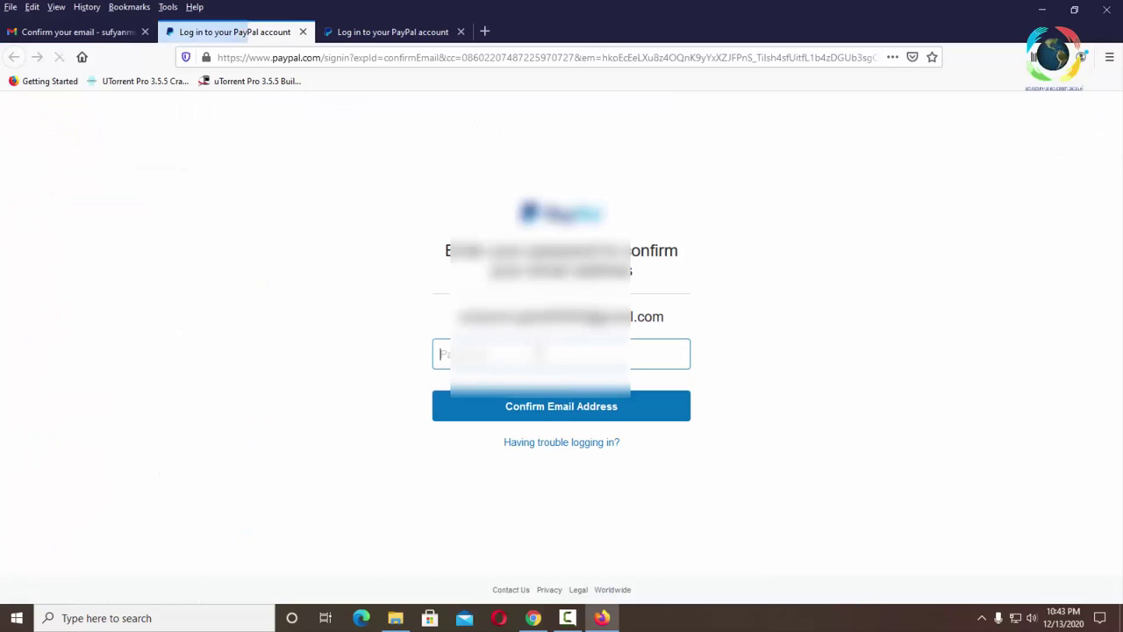
type("•")
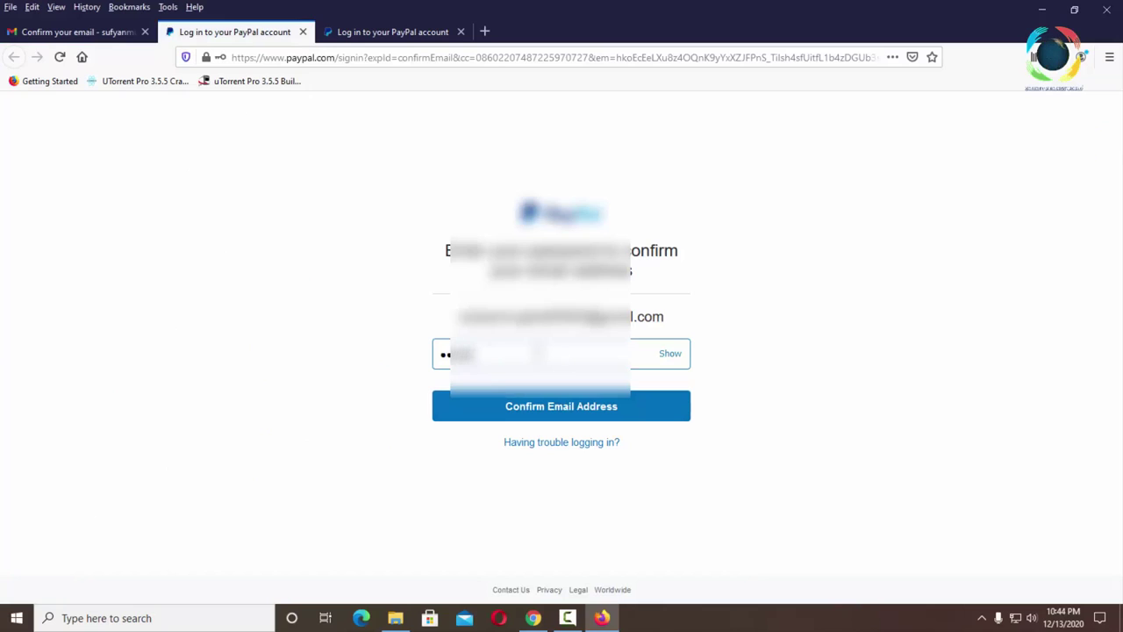
type("•••••••")
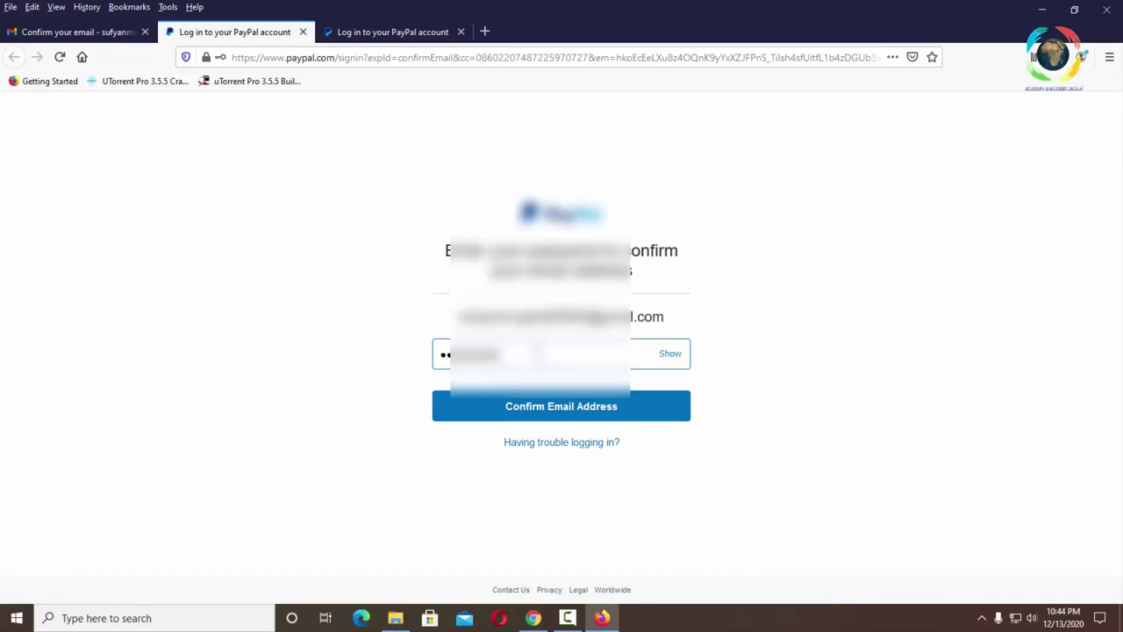
left_click(552, 410)
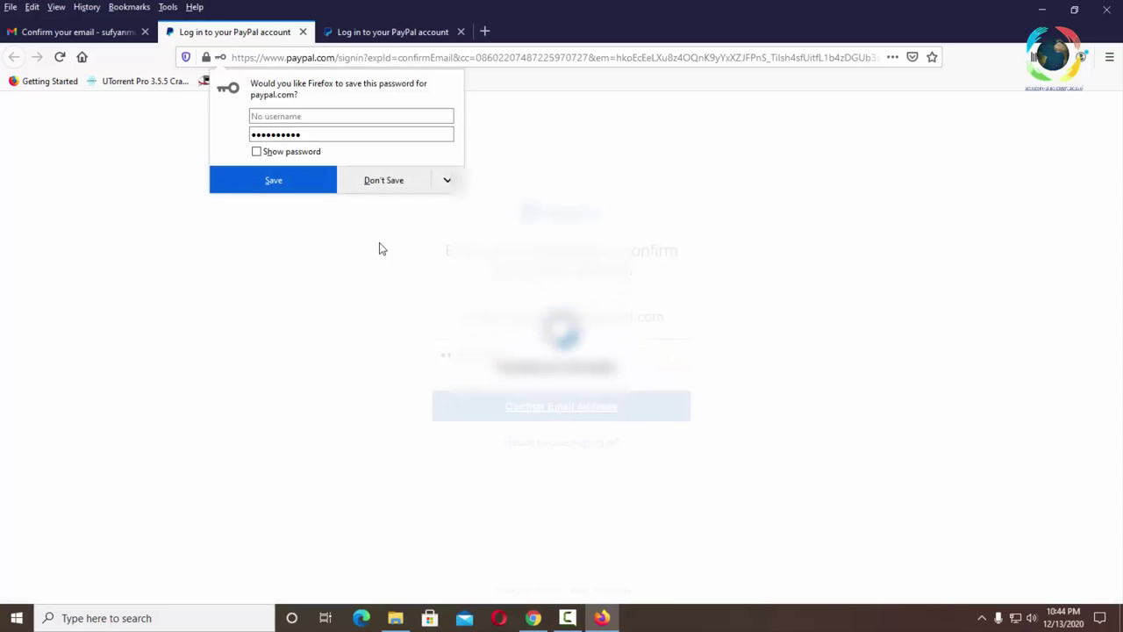
left_click(379, 182)
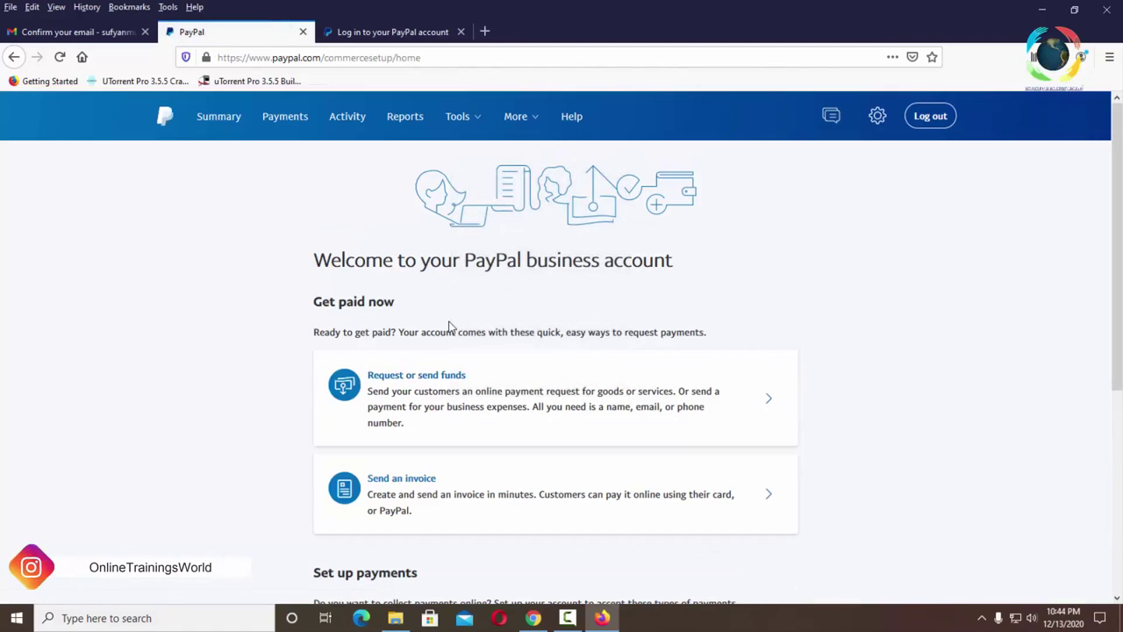
- Close the leftover login tab and review the Summary dashboard showing a 0,00 USD balance
left_click(461, 32)
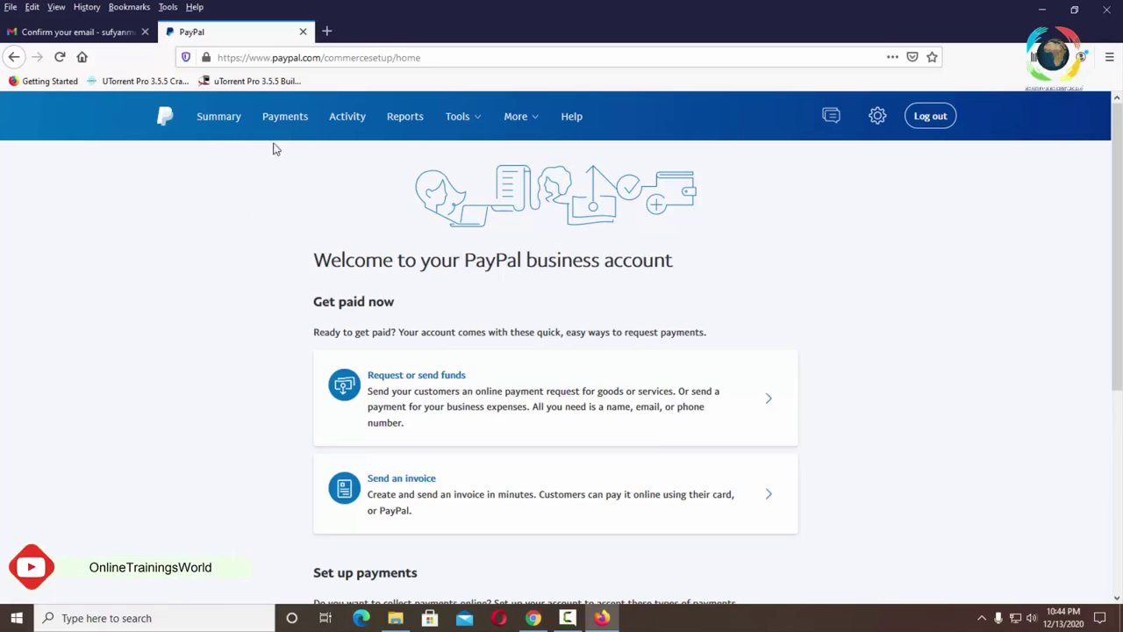
left_click(219, 116)
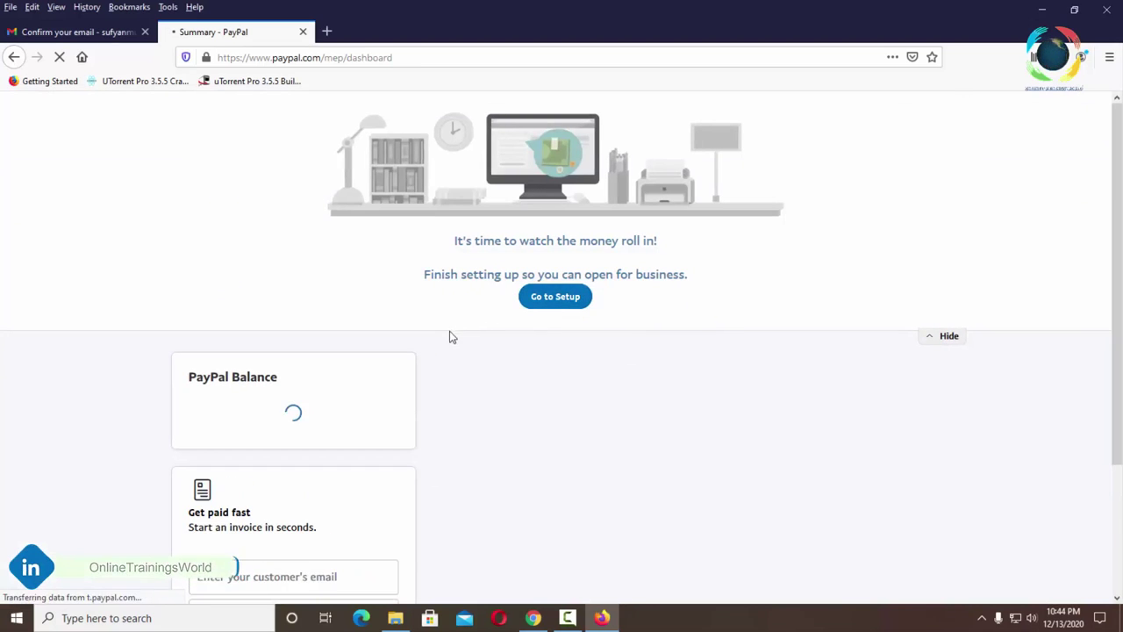
scroll(459, 330, "down", 1)
scroll(463, 330, "down", 1)
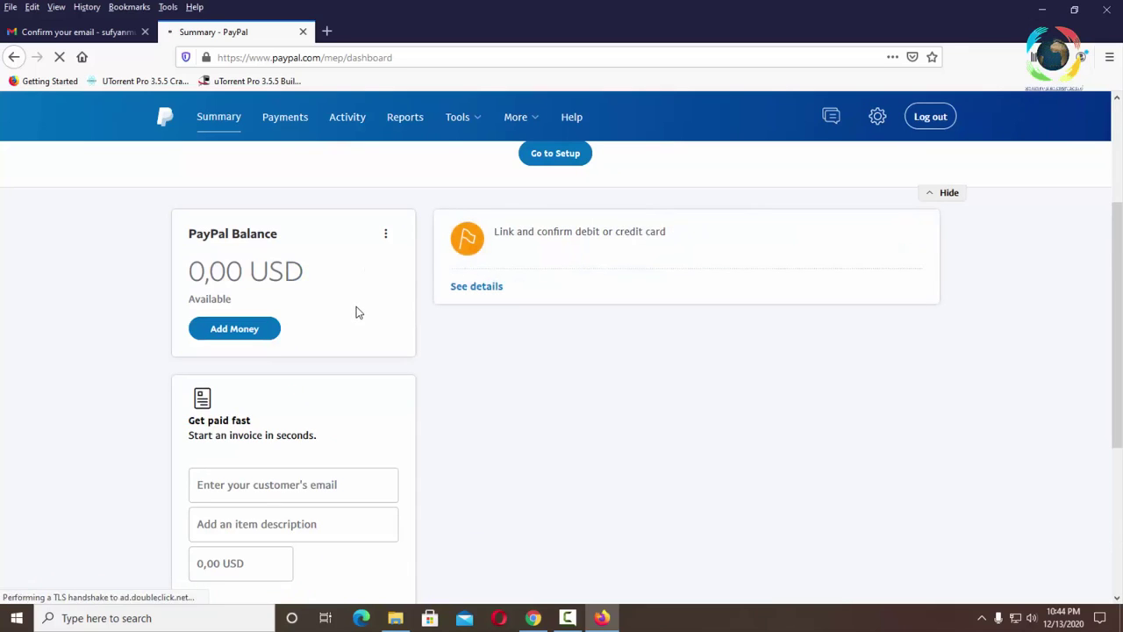
- Open Your Profile from the gear menu and review the Login and security details, account type Business
left_click(347, 117)
left_click(876, 116)
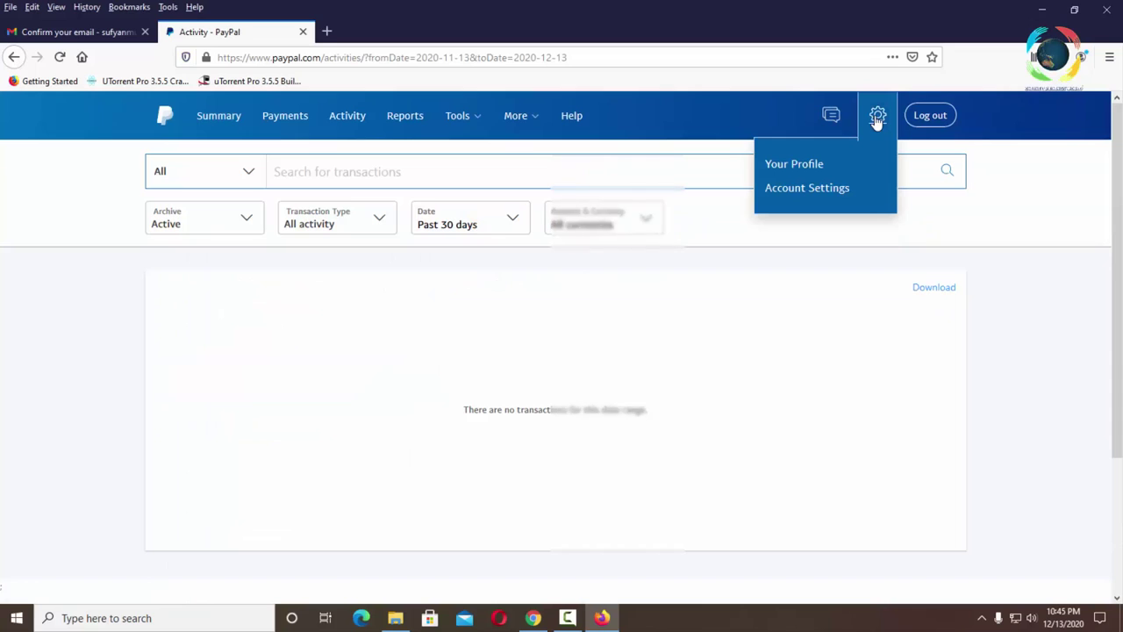
left_click(794, 164)
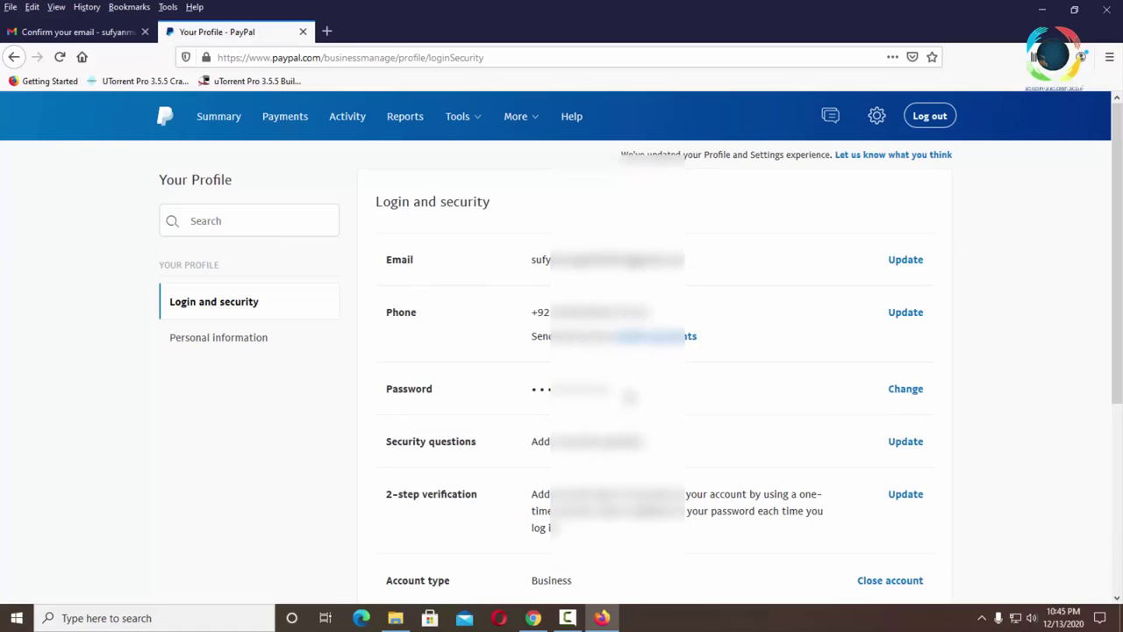
scroll(629, 395, "down", 2)
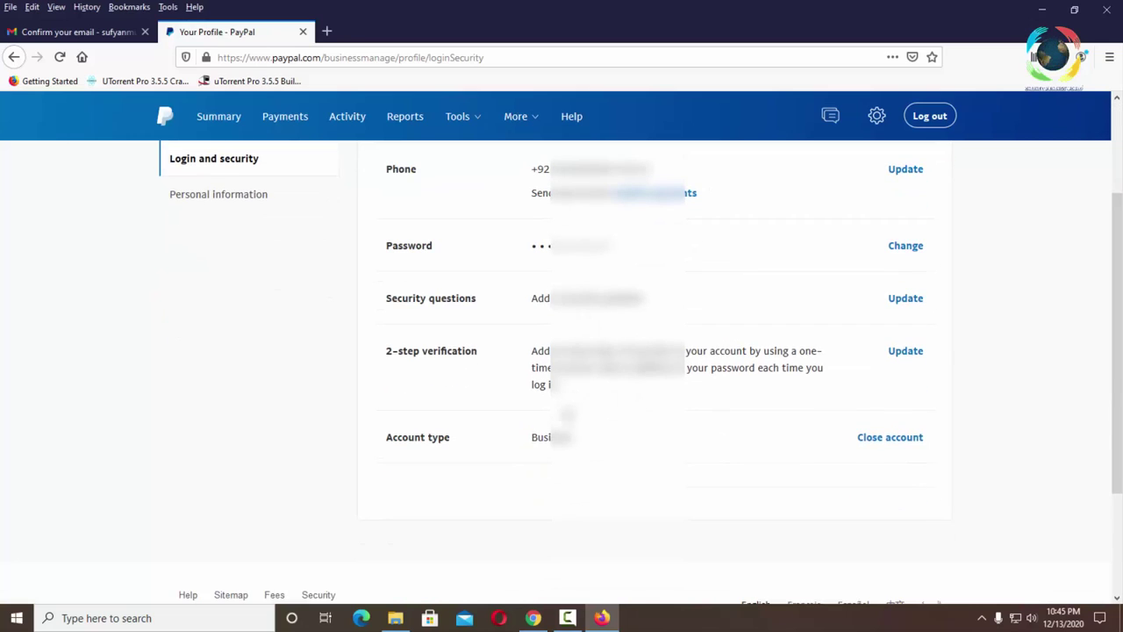
scroll(452, 389, "up", 2)
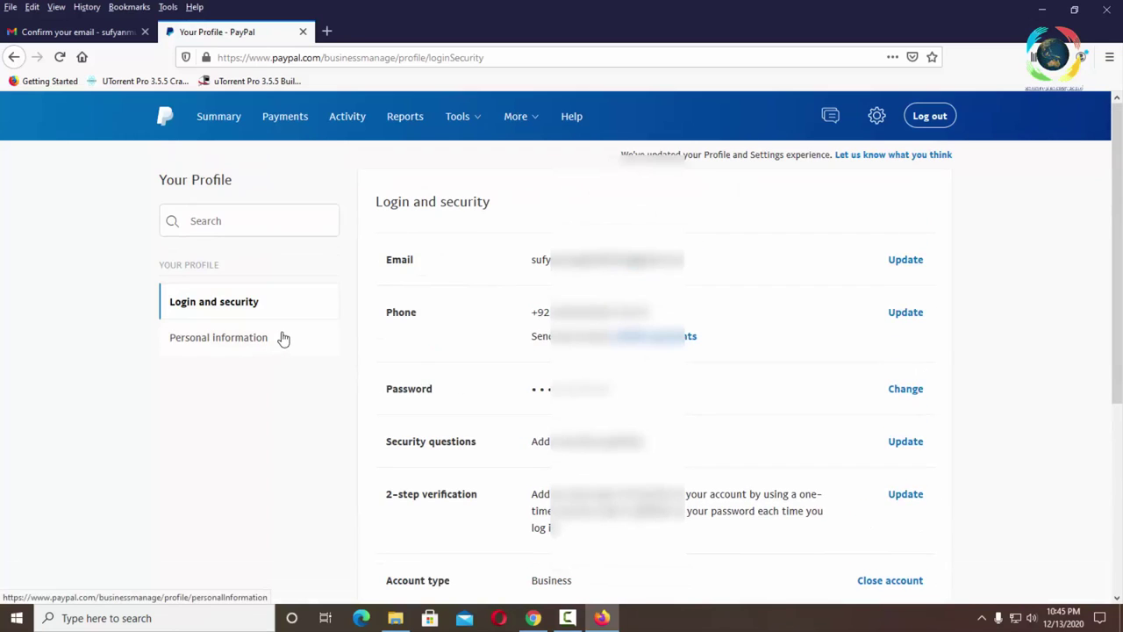
- Go back to the business welcome page via Summary and scroll to the Get paid now options
left_click(227, 121)
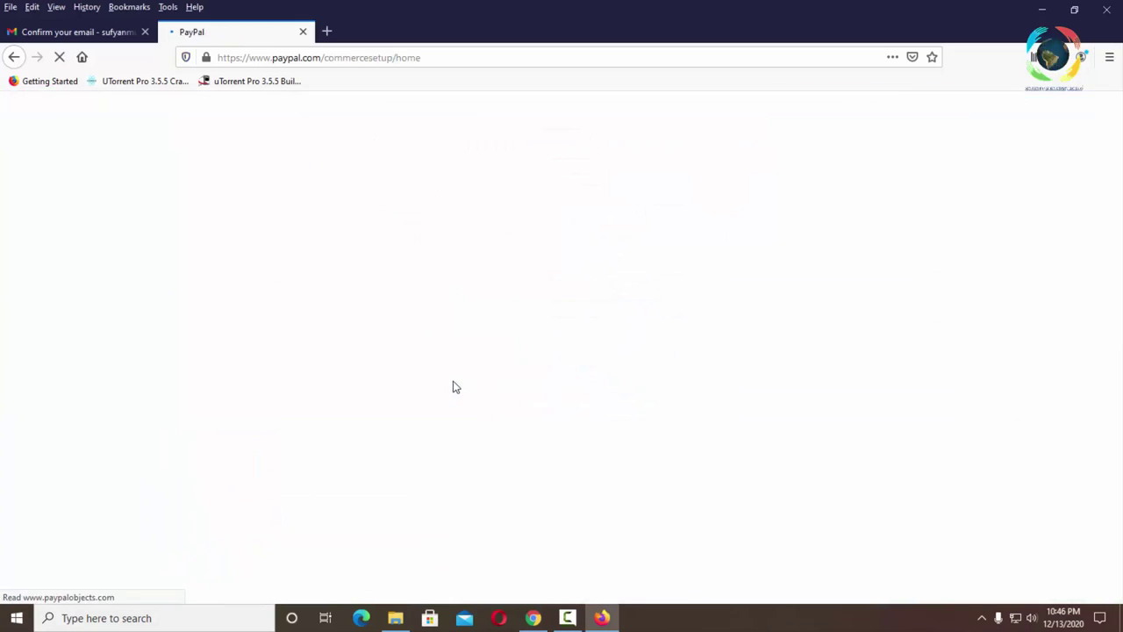
scroll(417, 343, "down", 3)
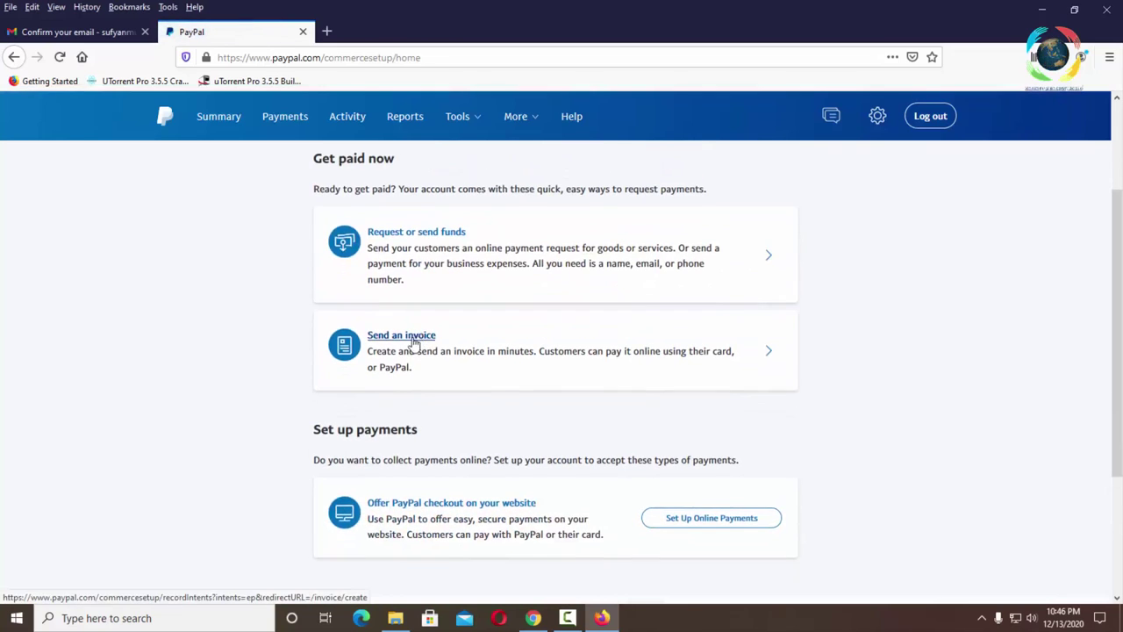